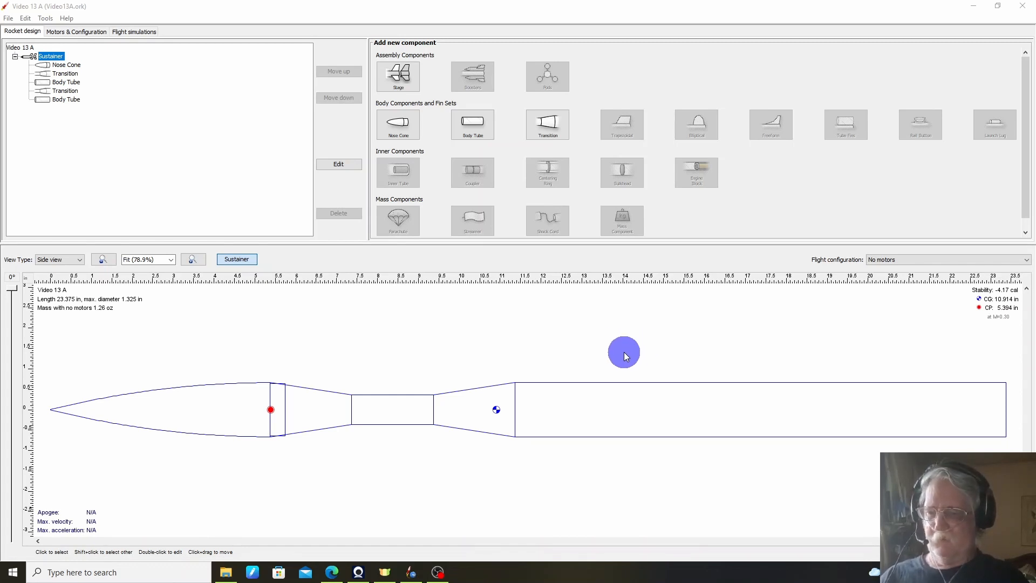
click(616, 385)
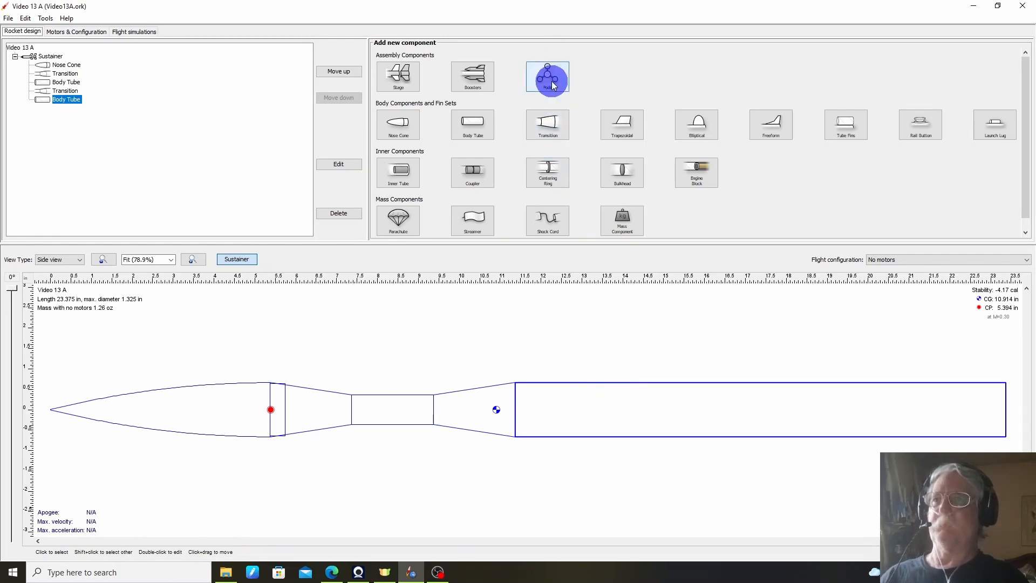
click(391, 414)
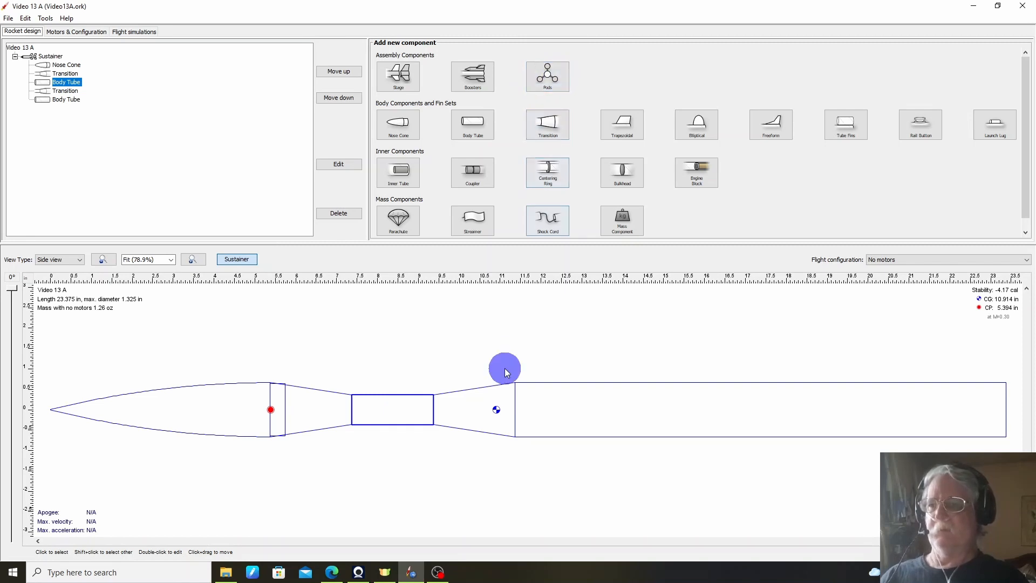
click(482, 392)
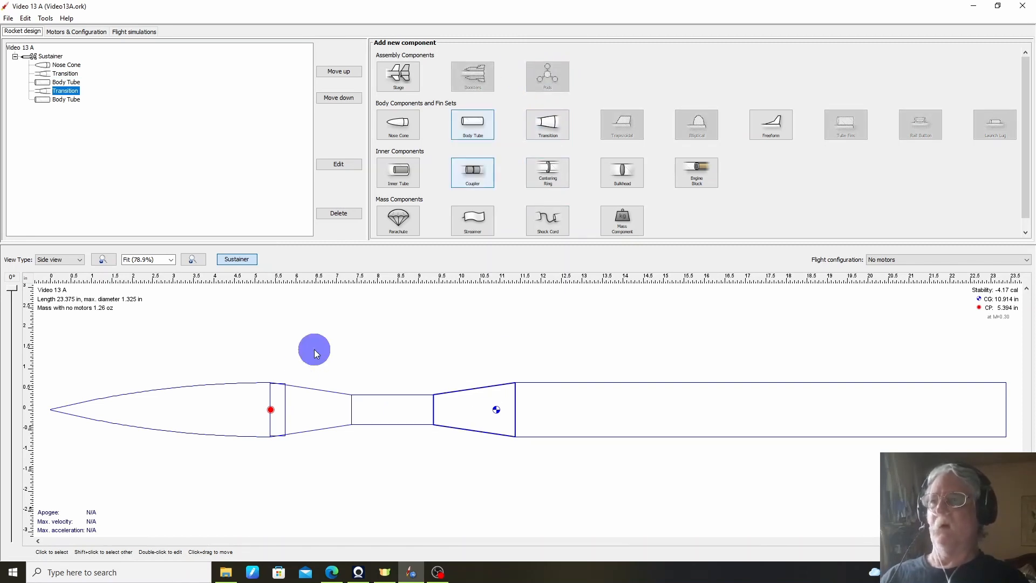
click(319, 389)
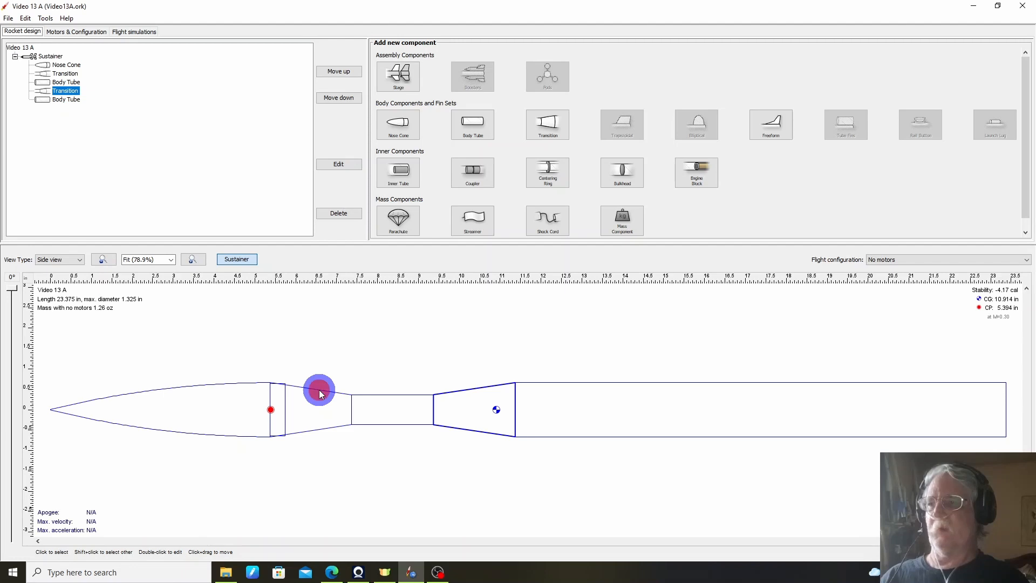
click(218, 392)
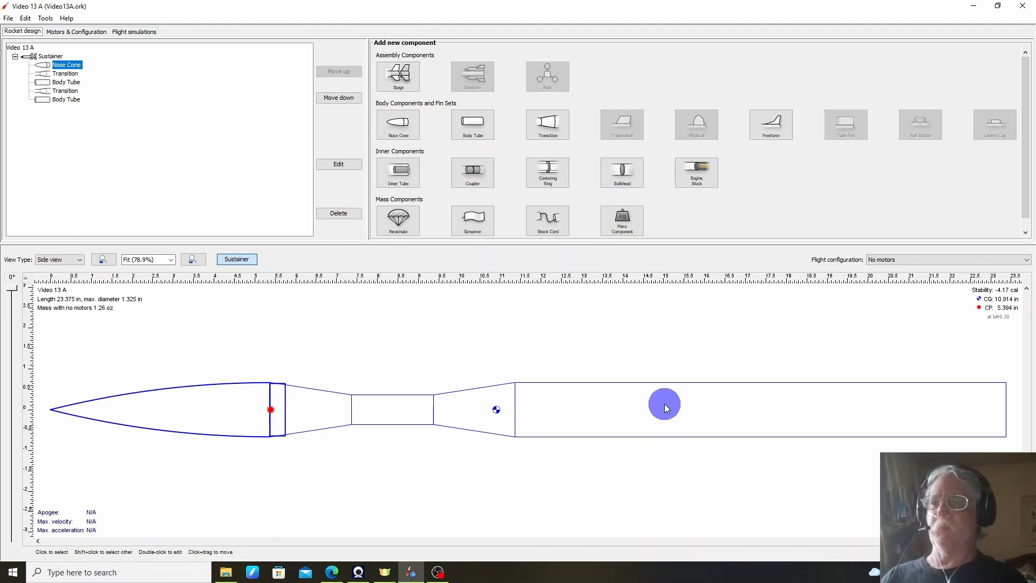
Rename the rearmost body tube as Main Body Tube and add a pod set with default settings to it
click(647, 394)
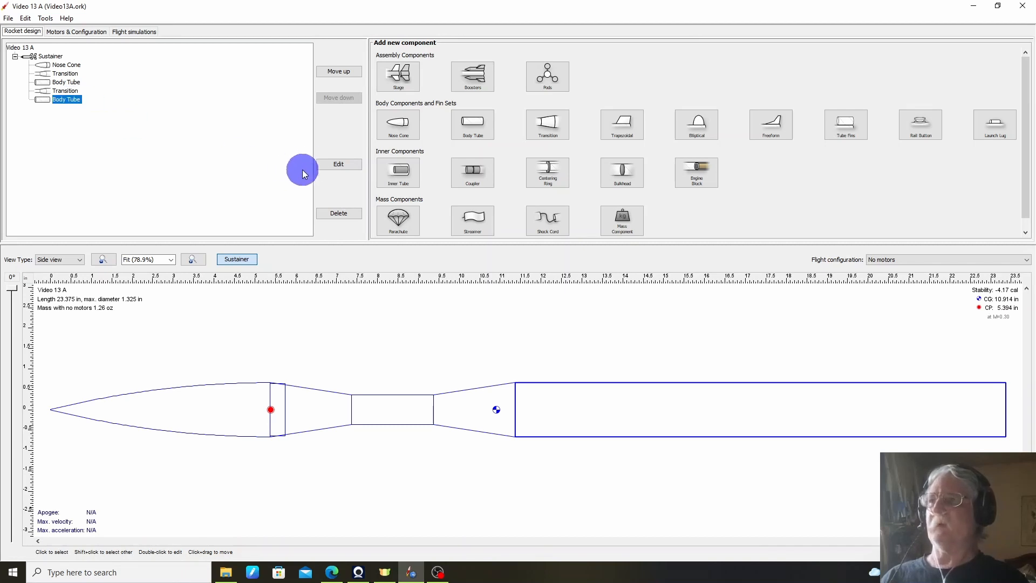
click(332, 162)
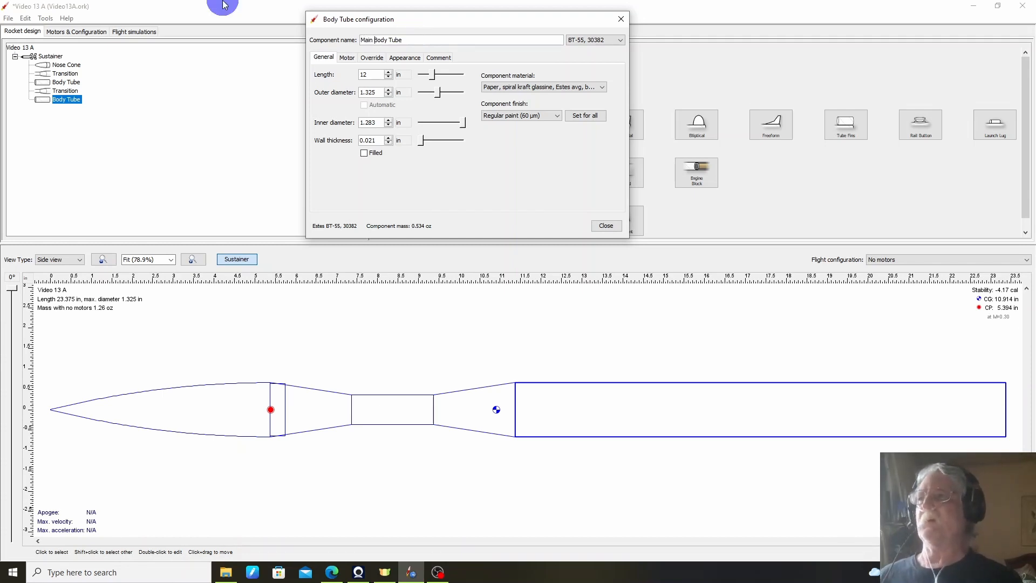
click(607, 225)
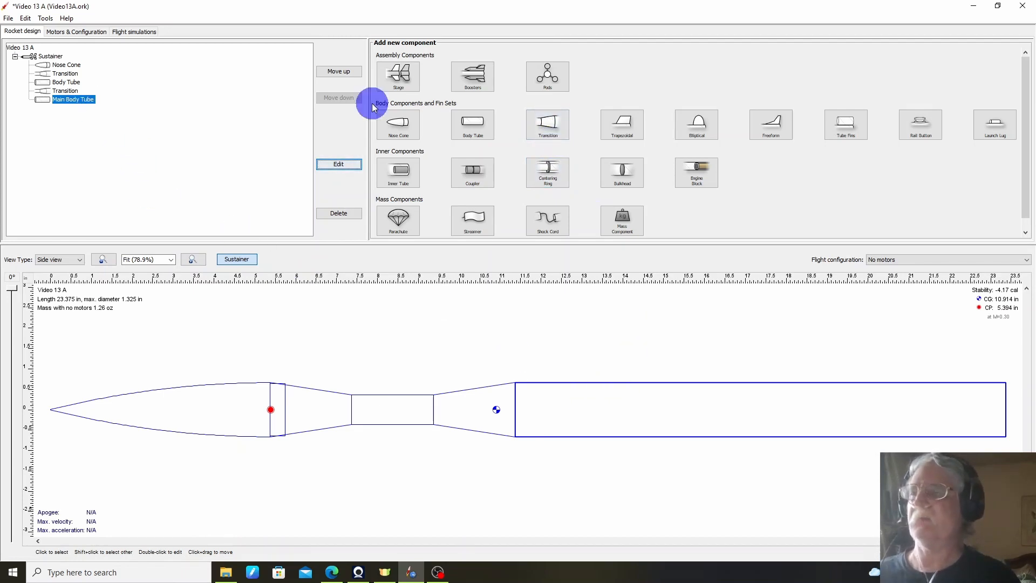
click(551, 81)
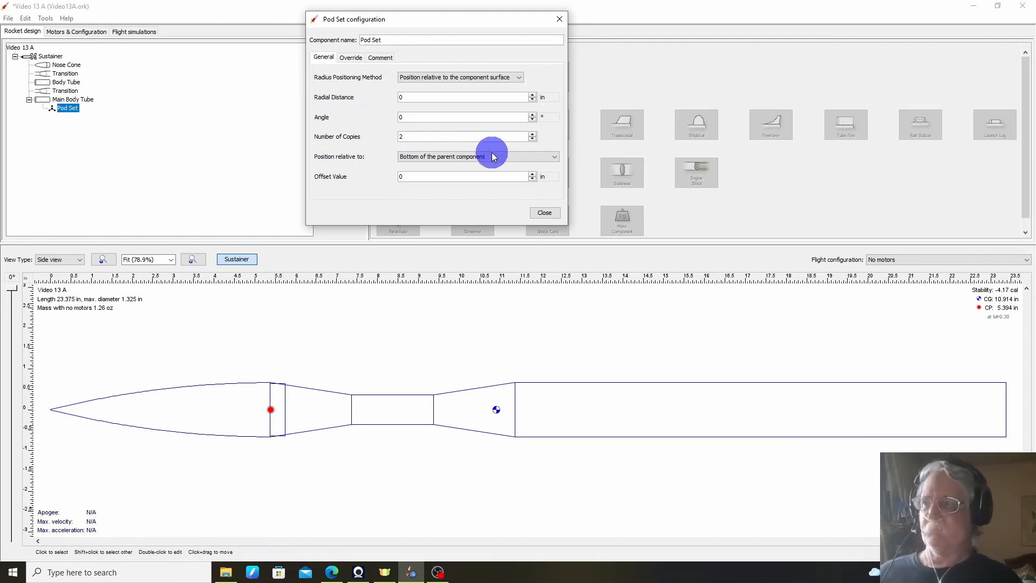
click(546, 214)
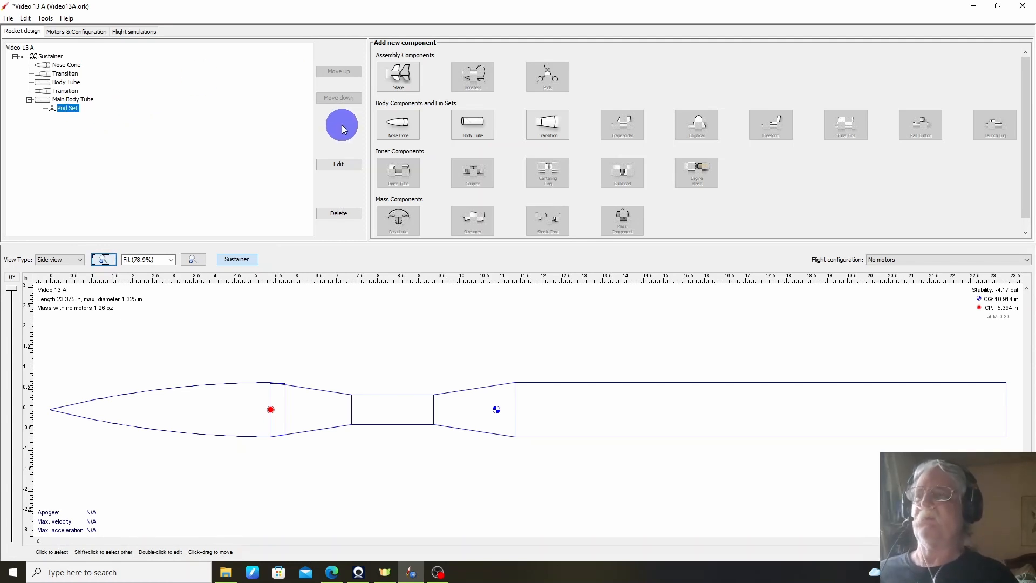
Add a body tube to the pod set using the Estes BT-20, 30316 preset from the component database
click(468, 132)
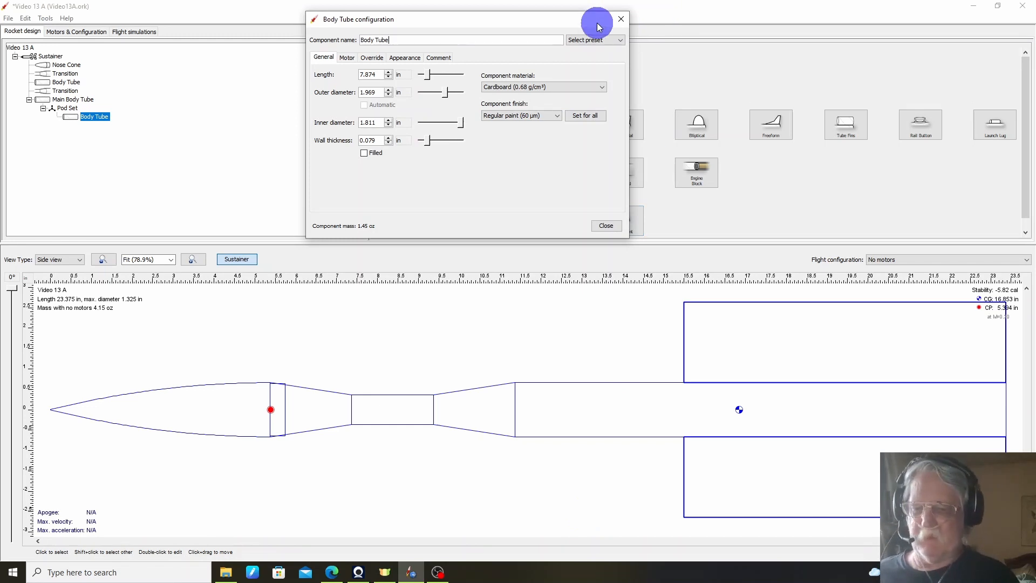
click(622, 40)
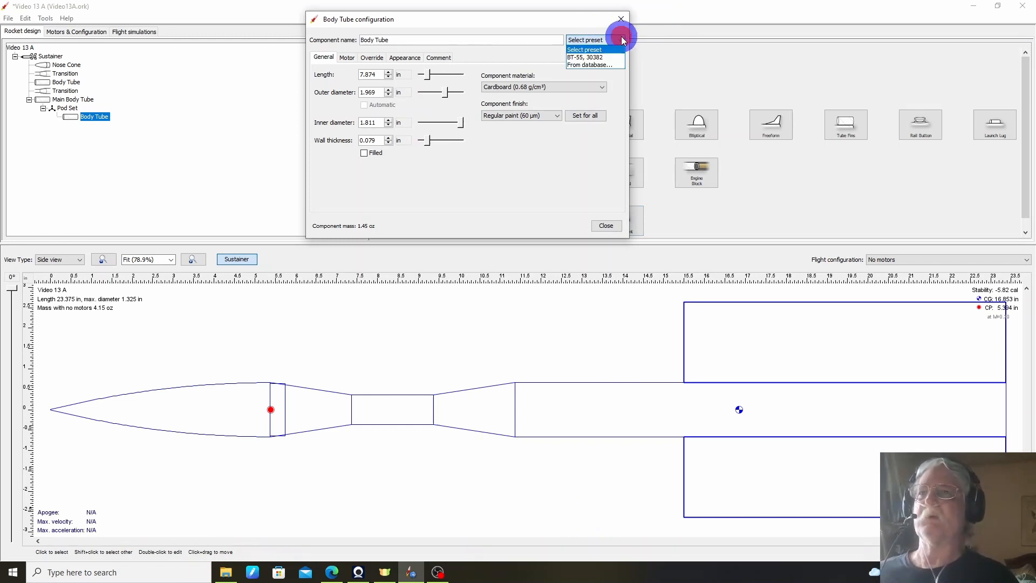
click(596, 66)
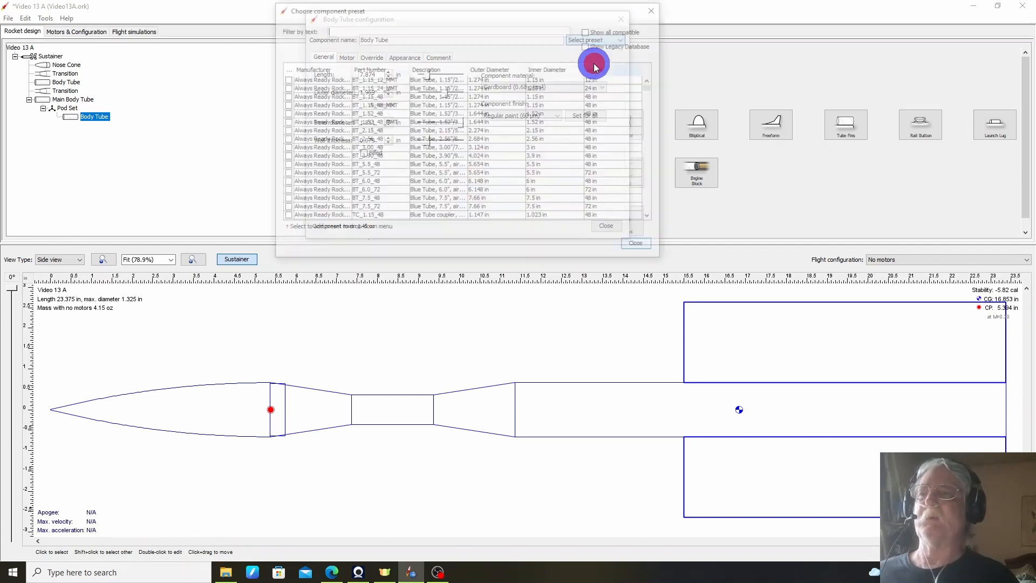
click(420, 30)
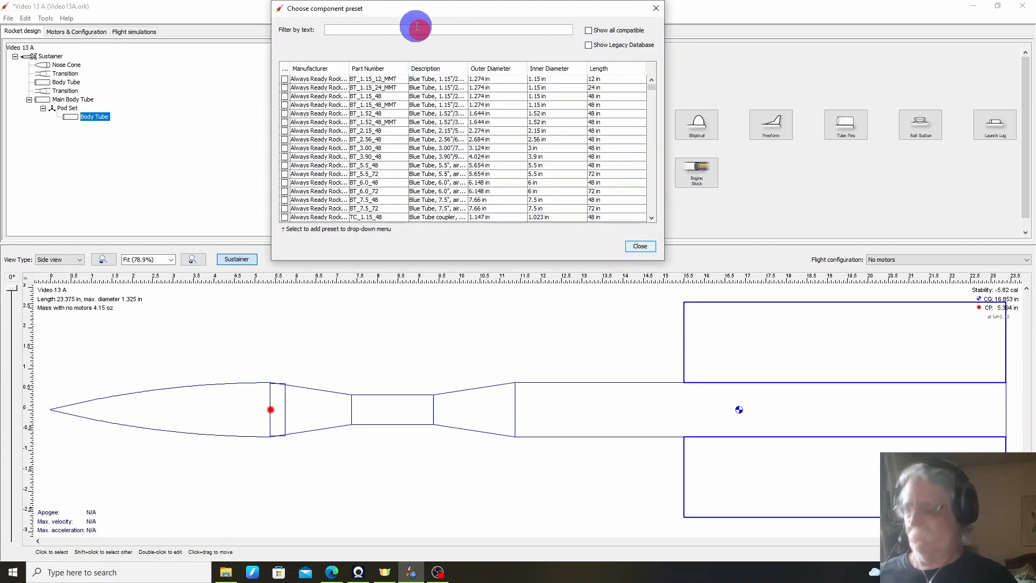
text(bt-20)
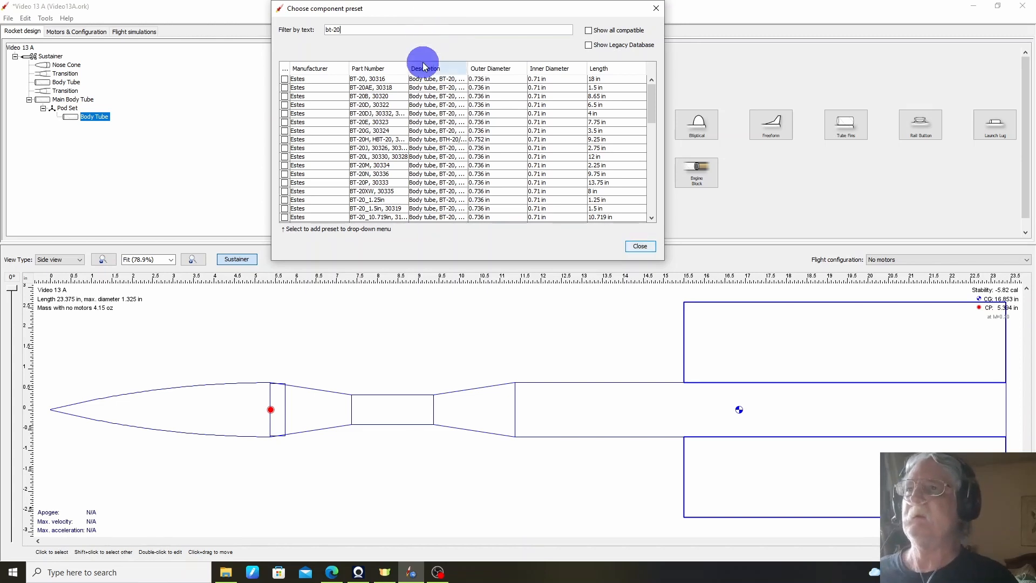
click(411, 79)
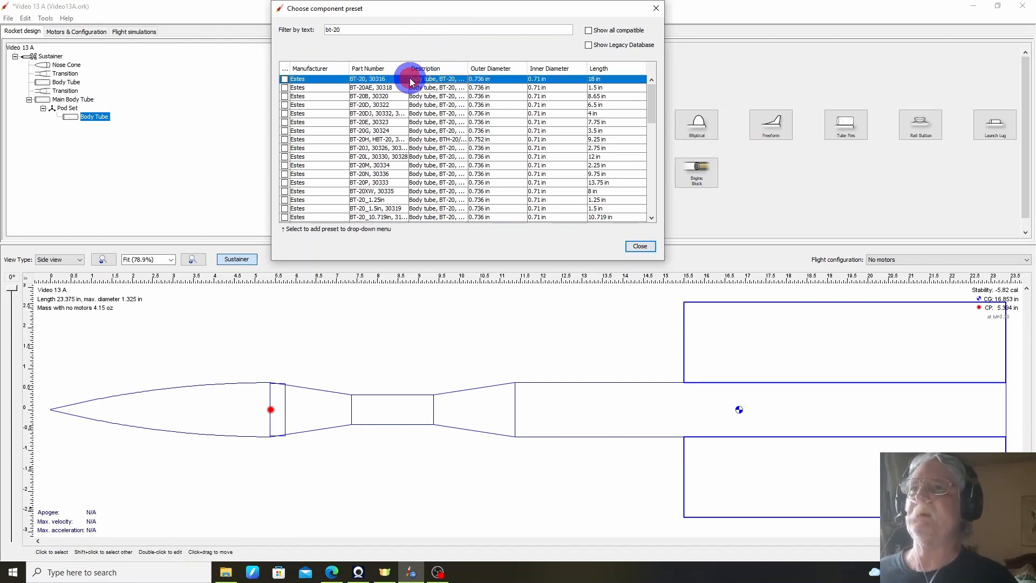
click(641, 246)
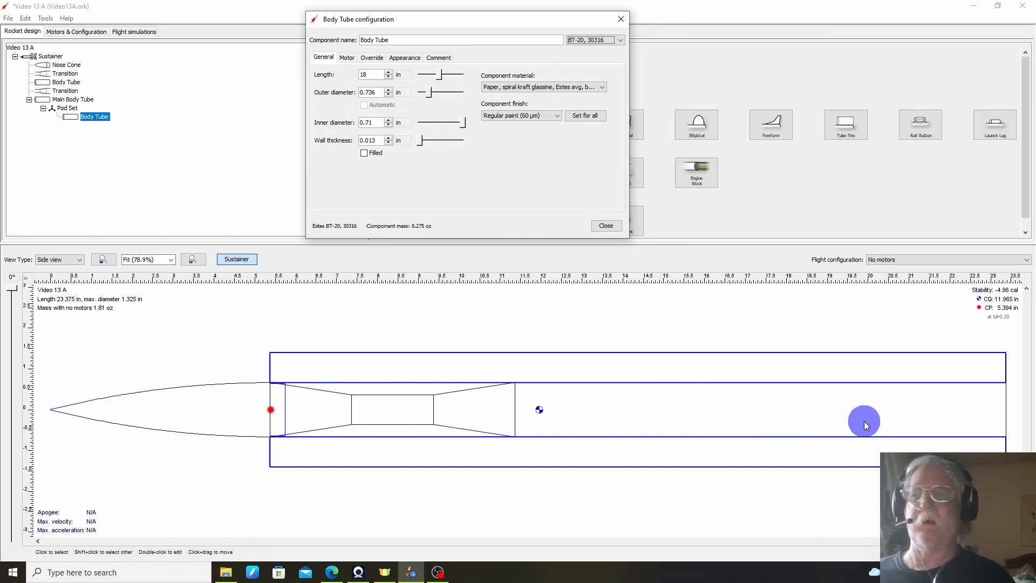
Set the length of the pod's body tube to 4 in
double_click(378, 75)
double_click(378, 75)
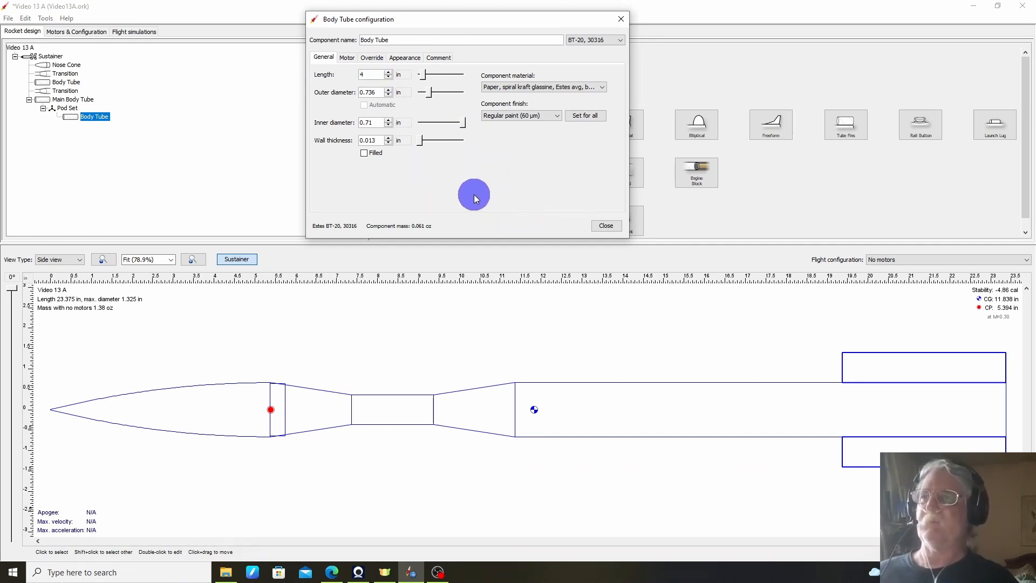
click(610, 226)
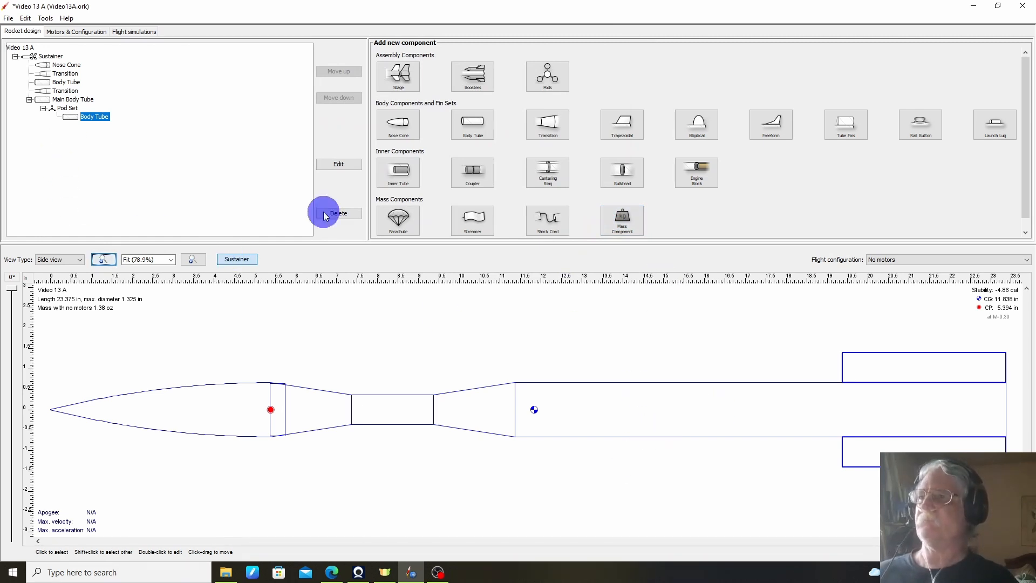
Show the rocket in back view and set the pod set's number of copies to 3
click(78, 261)
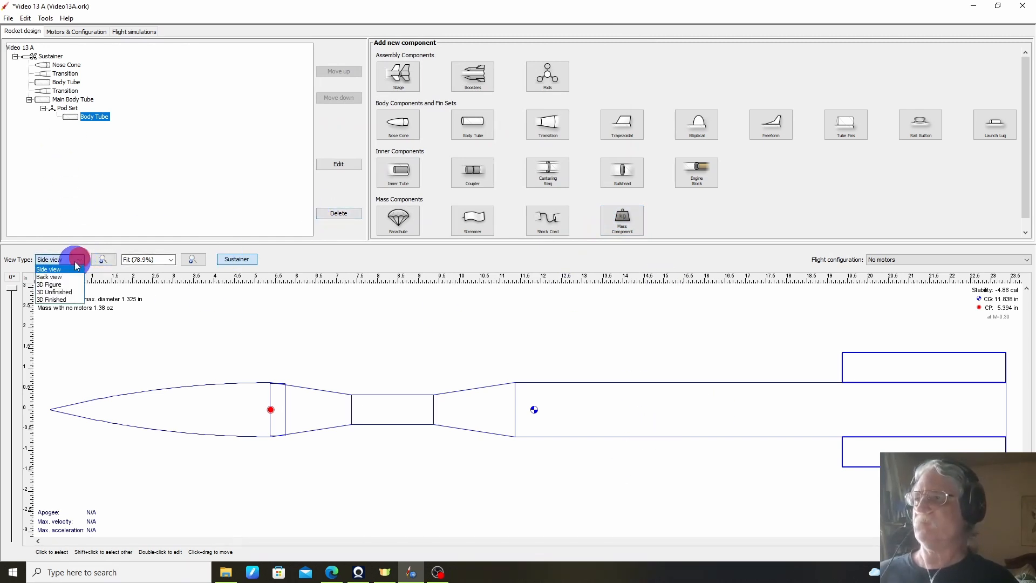
click(67, 277)
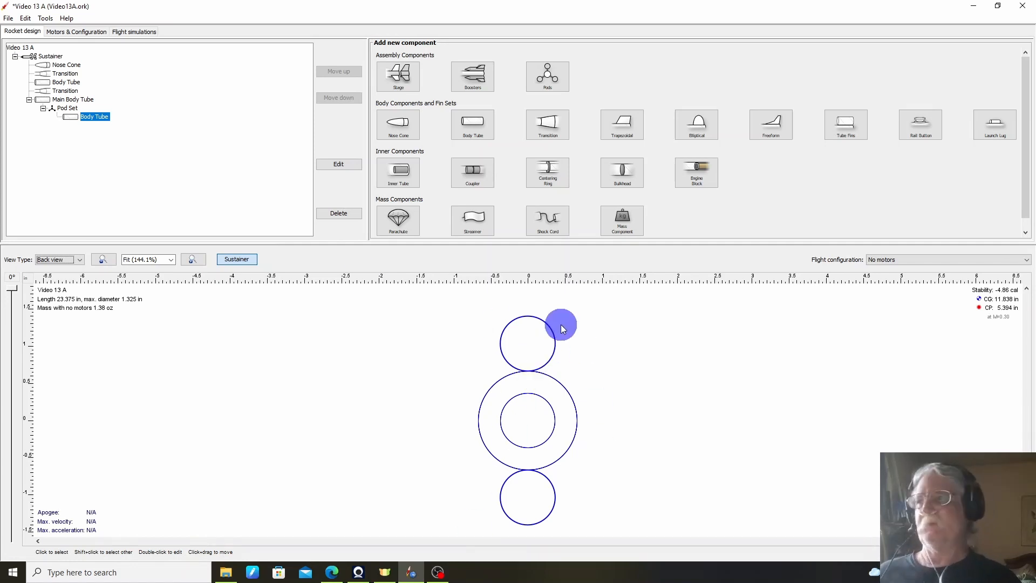
click(69, 109)
click(345, 164)
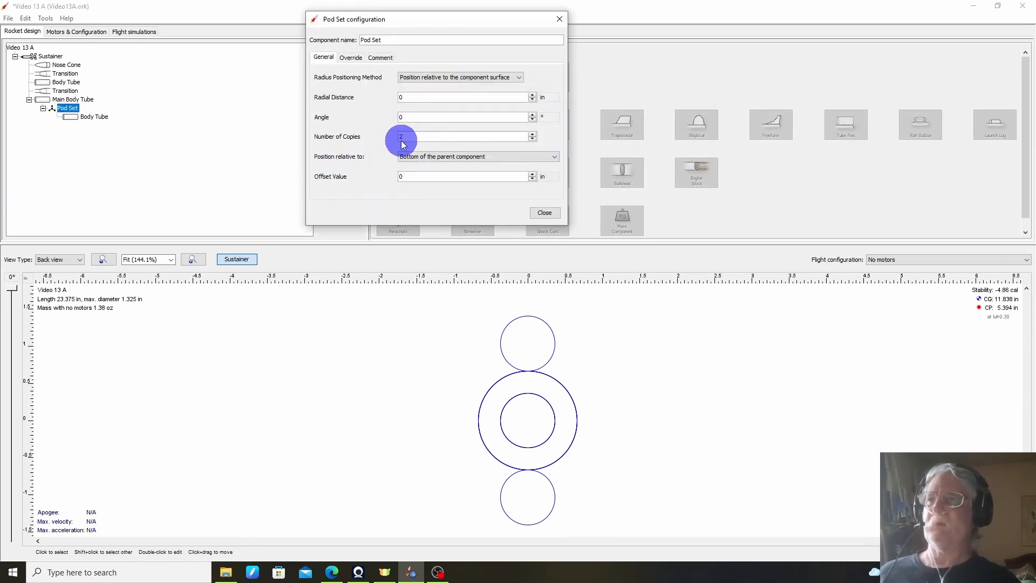
double_click(416, 138)
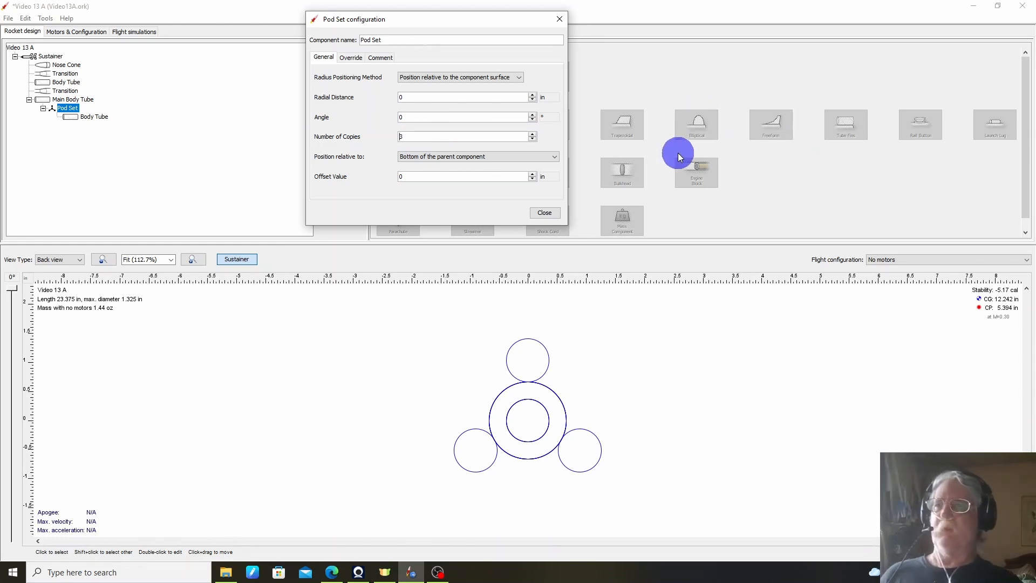
click(543, 213)
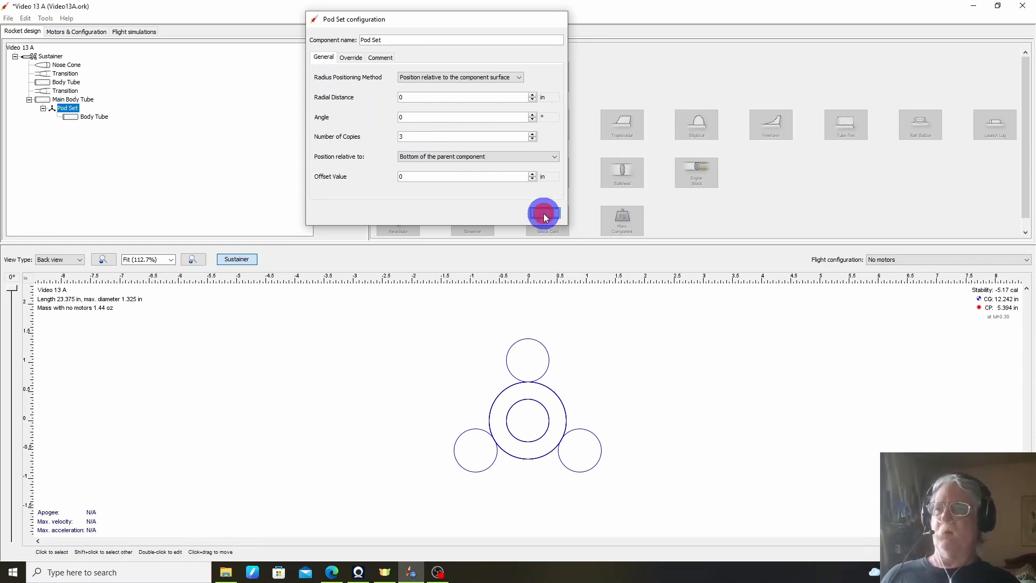
Show the rocket in side view and set the pod set's offset value to 1 in relative to the bottom of the parent component
click(73, 259)
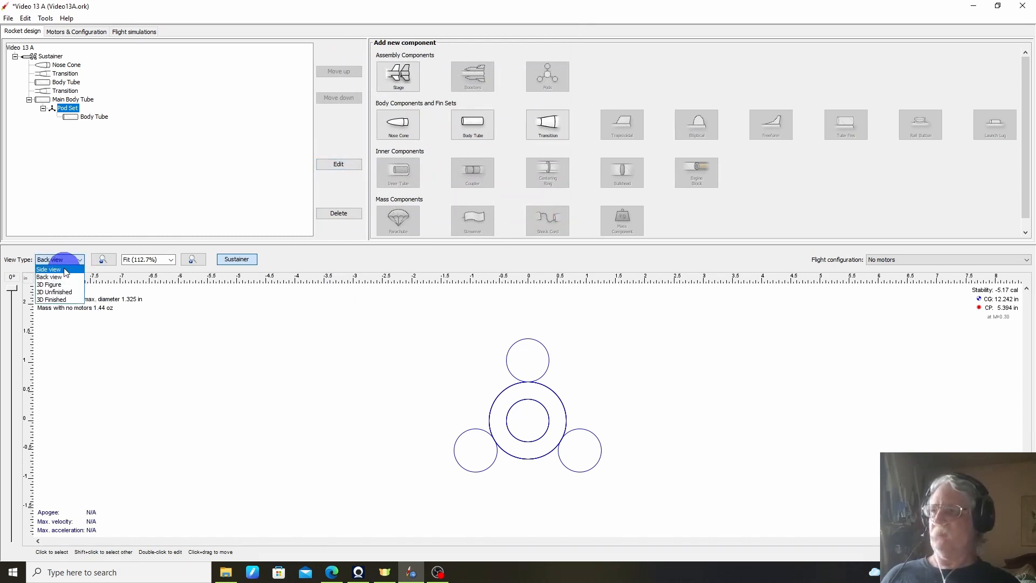
click(68, 269)
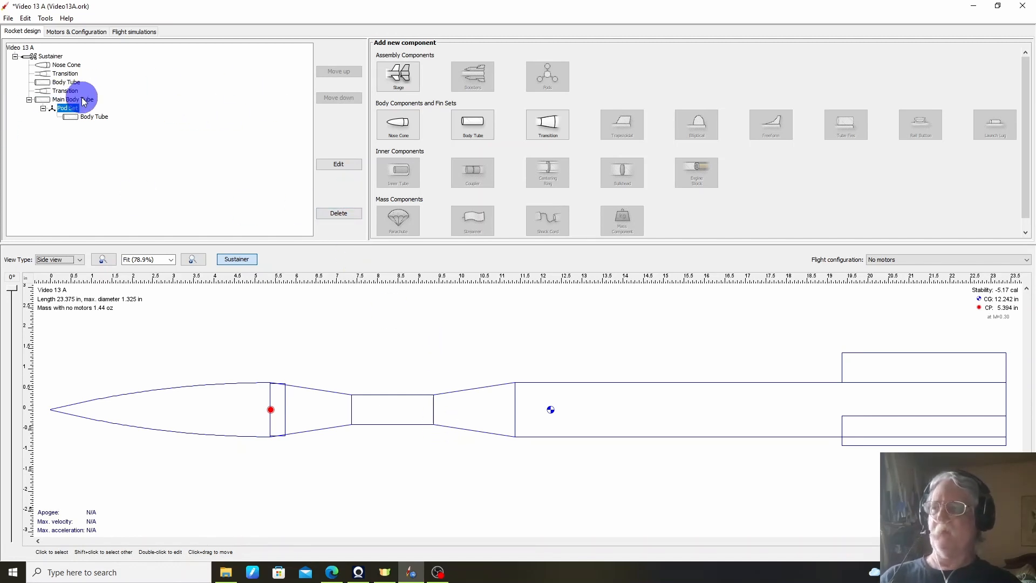
click(344, 165)
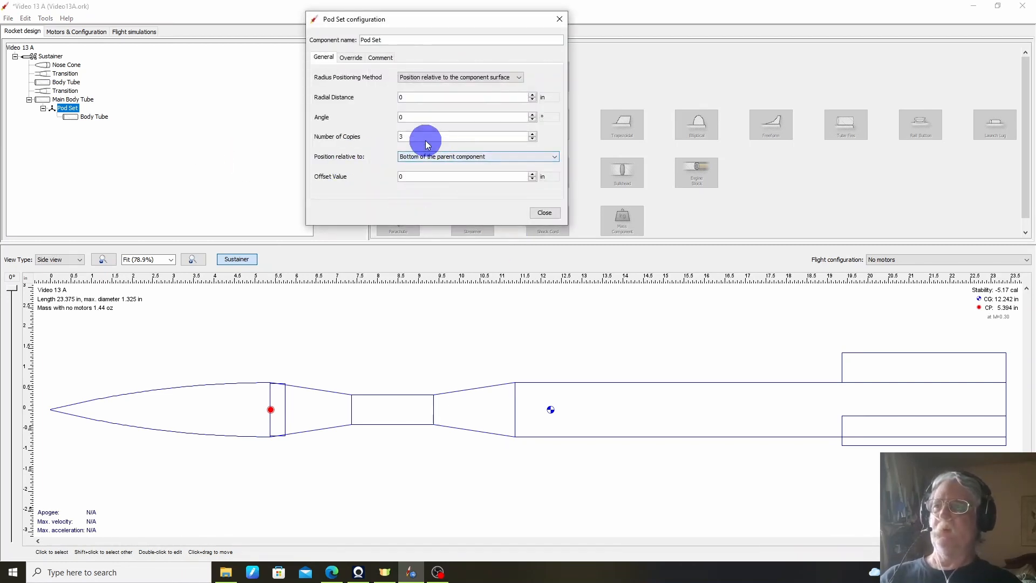
click(465, 177)
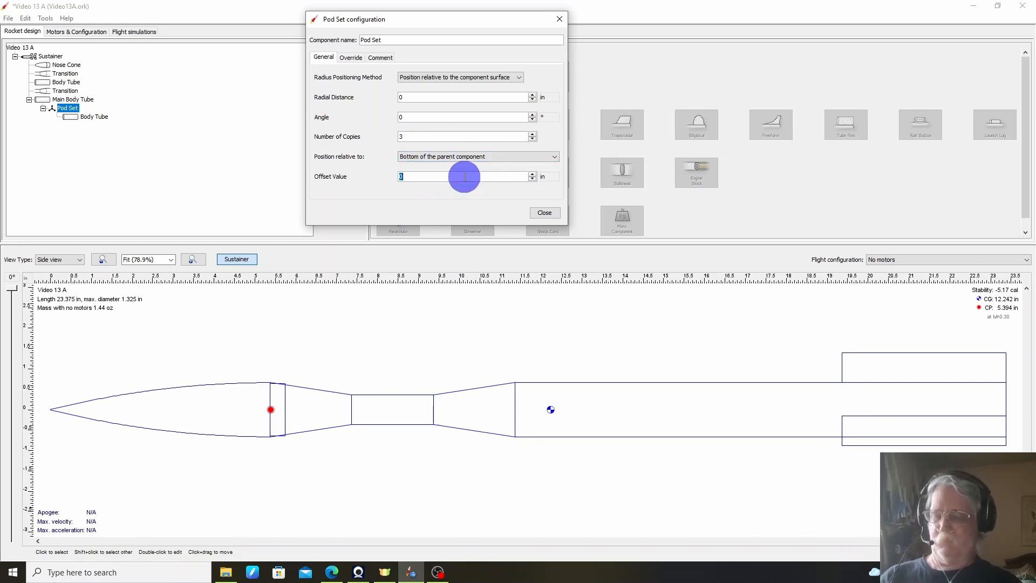
click(533, 174)
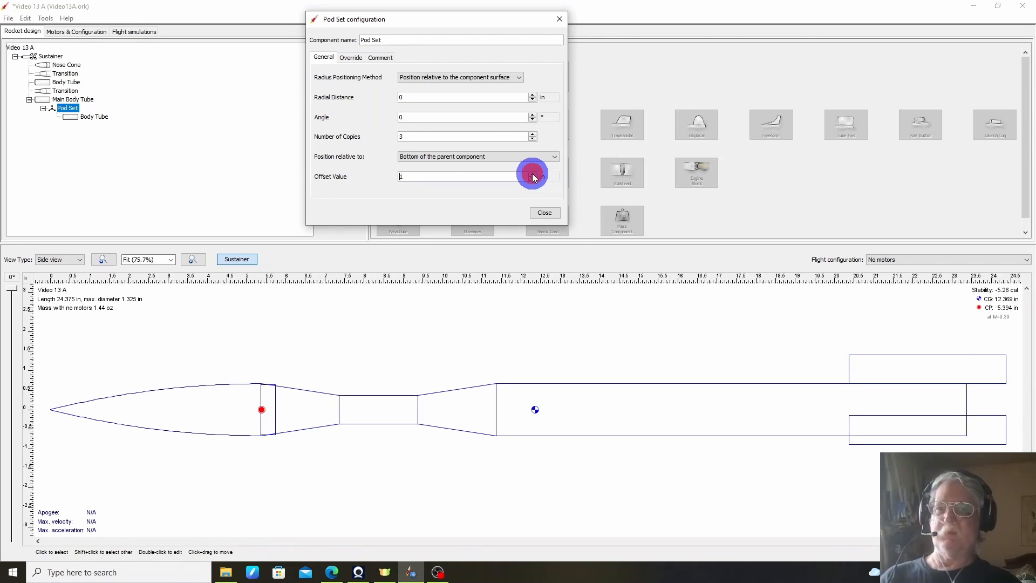
click(533, 175)
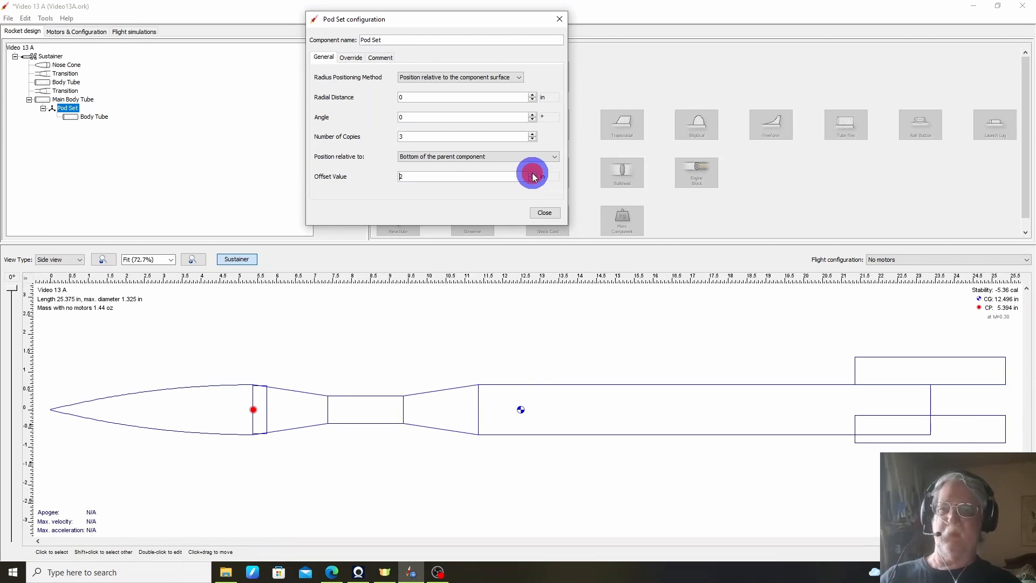
click(532, 175)
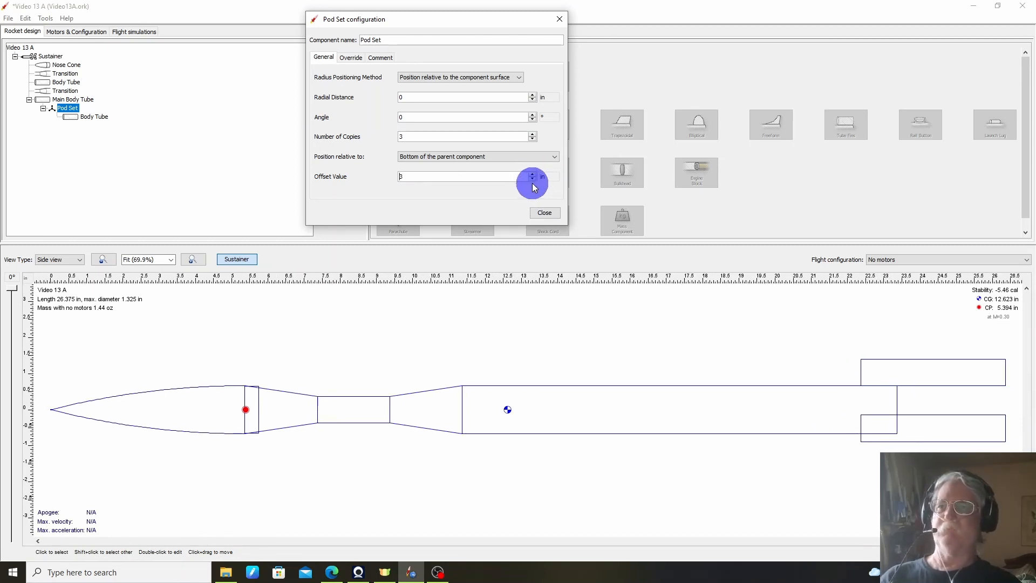
click(533, 179)
click(533, 179)
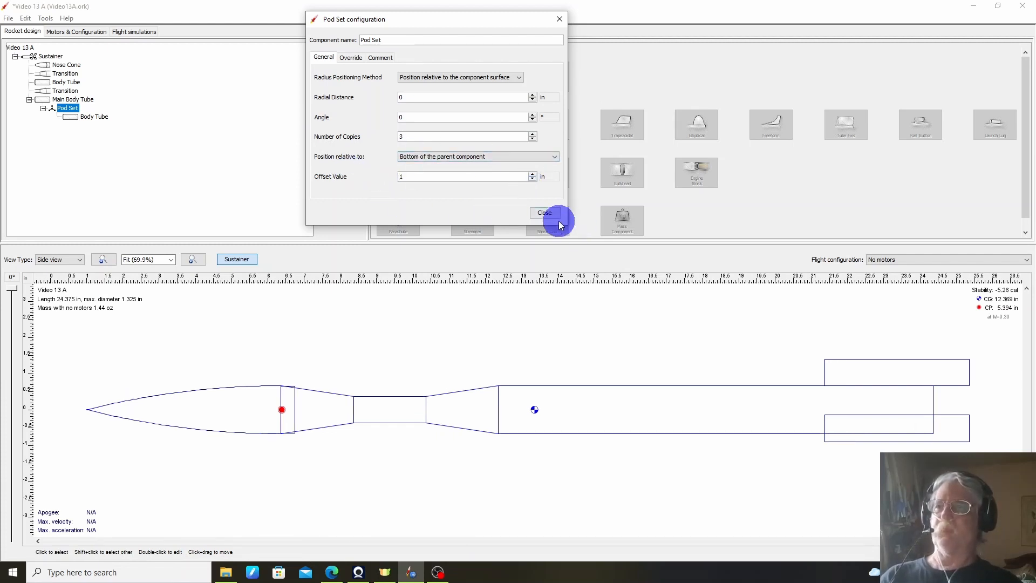
click(544, 213)
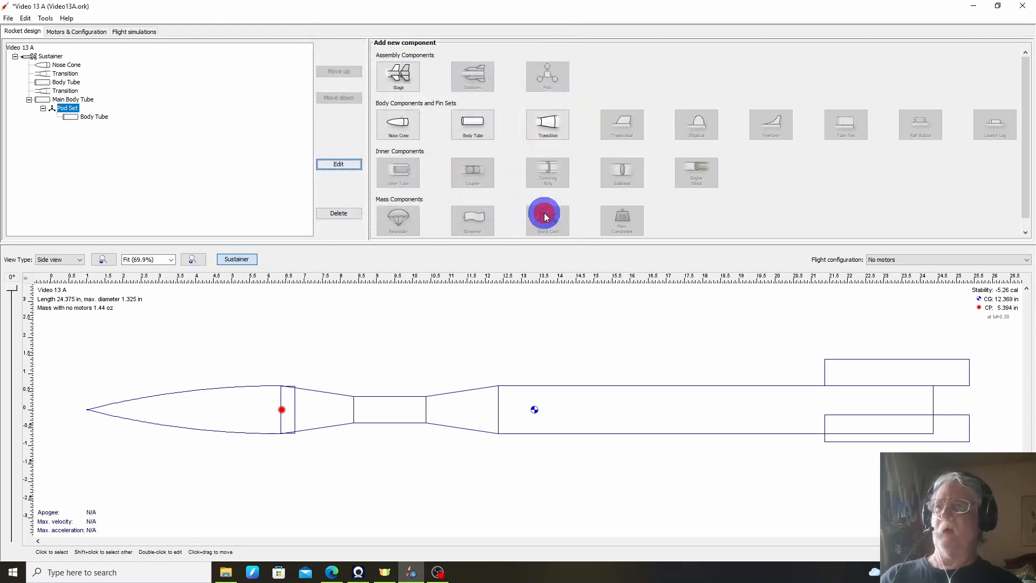
Show the rocket in back view to check the arrangement of the pods around the main body tube
click(80, 260)
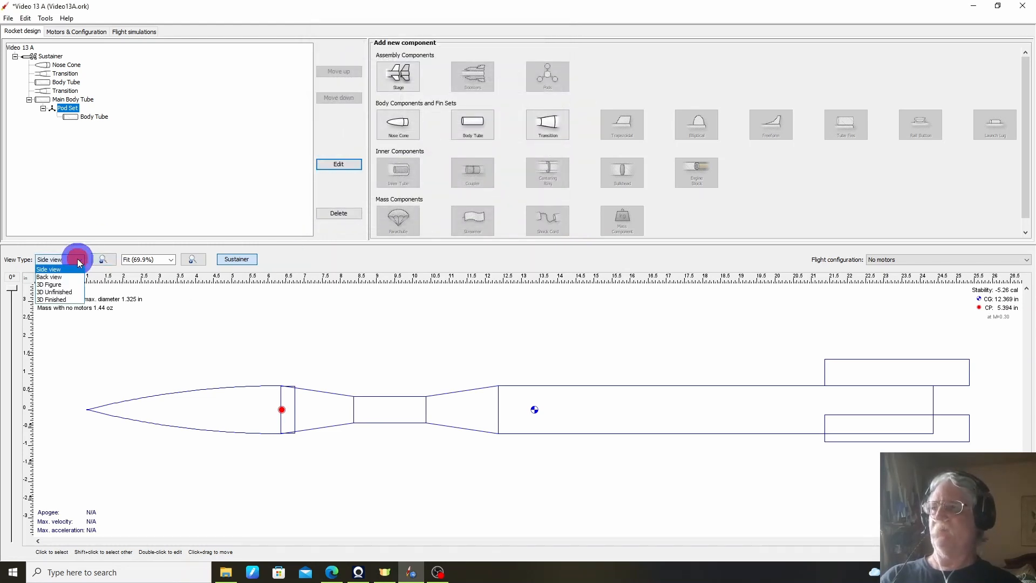
click(49, 277)
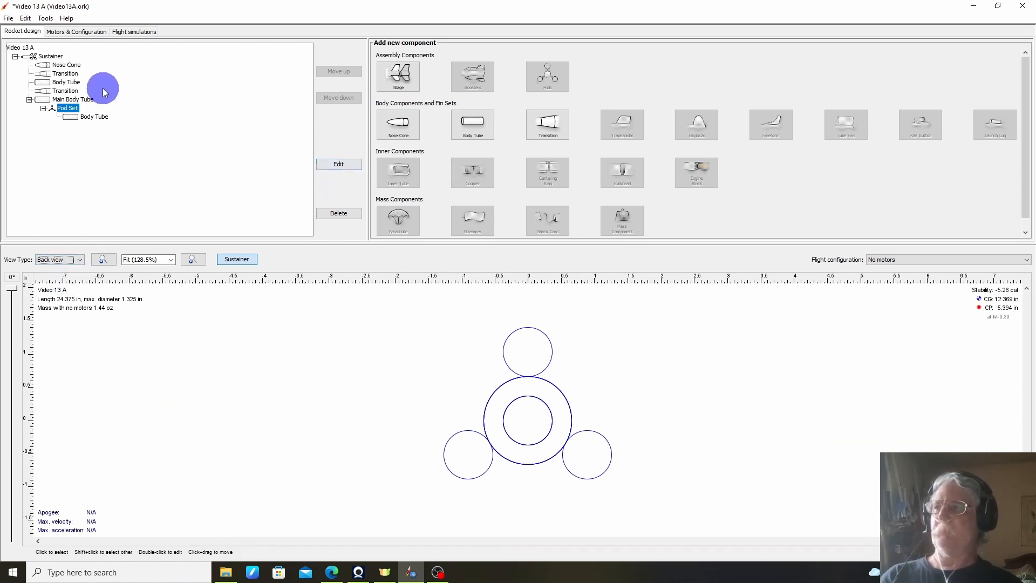
Try larger angles for the pod set to rotate the pods around the main body tube, and set the angle back to 0
click(335, 168)
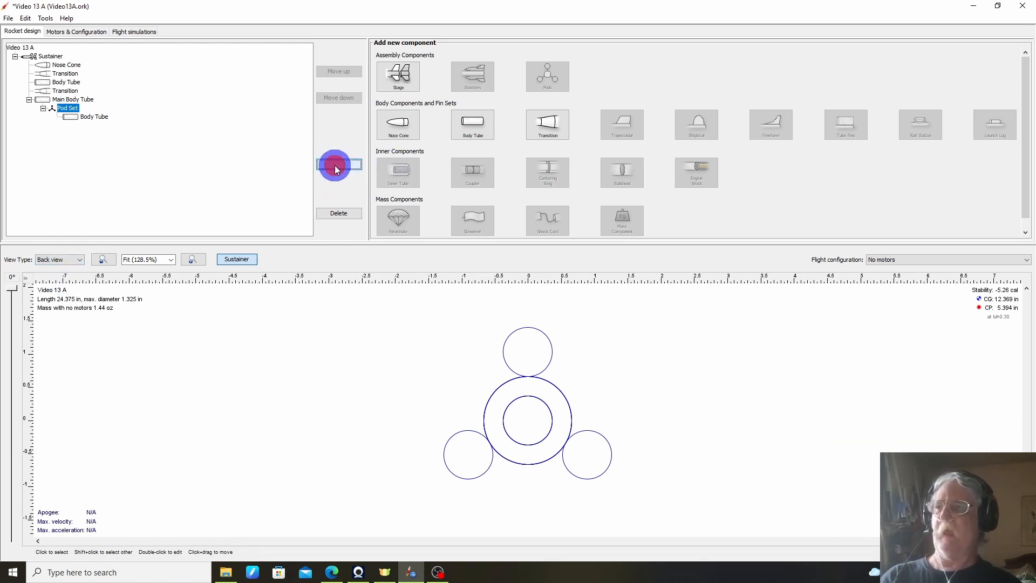
scroll(542, 151, down, 1)
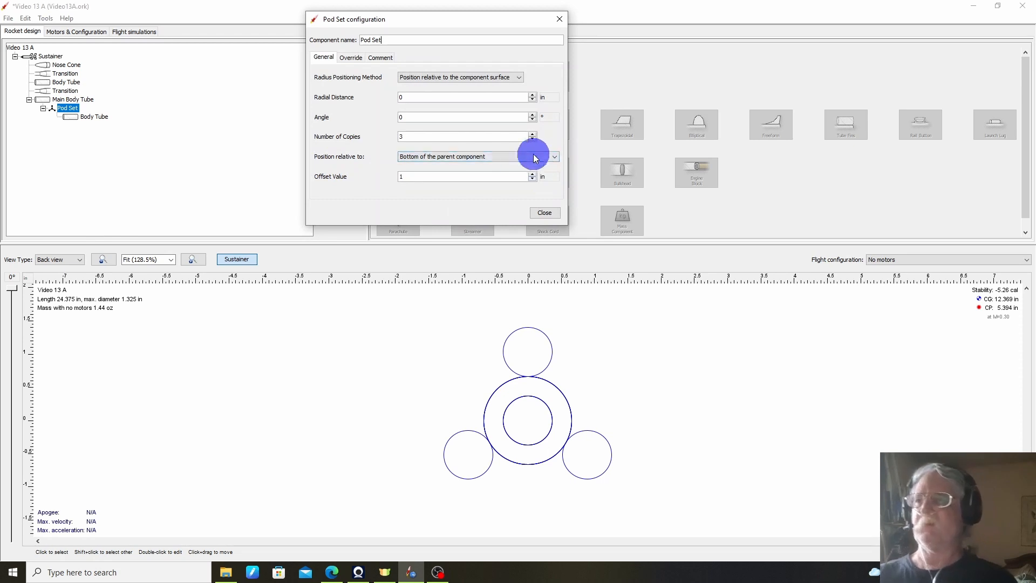
click(533, 115)
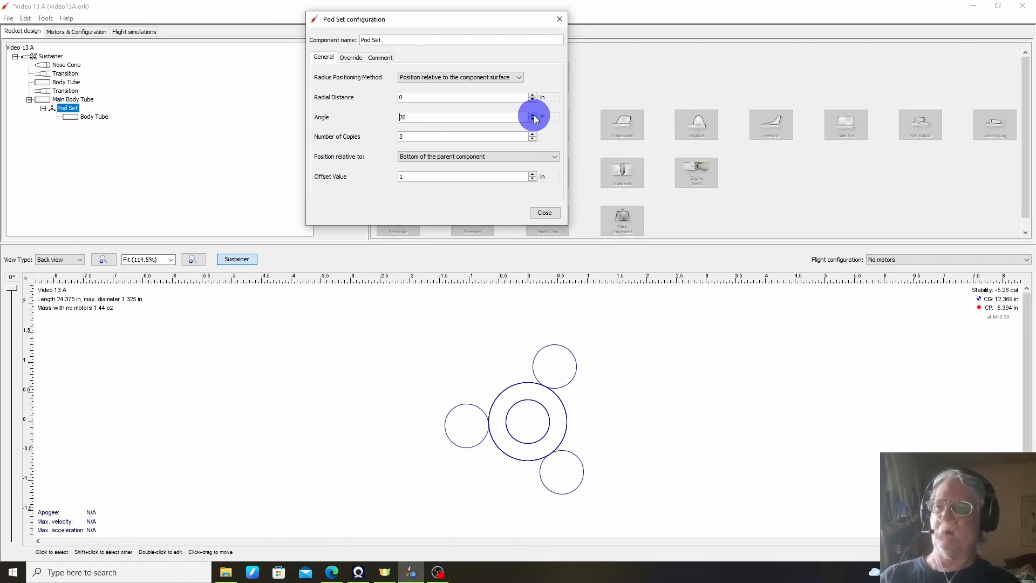
click(533, 116)
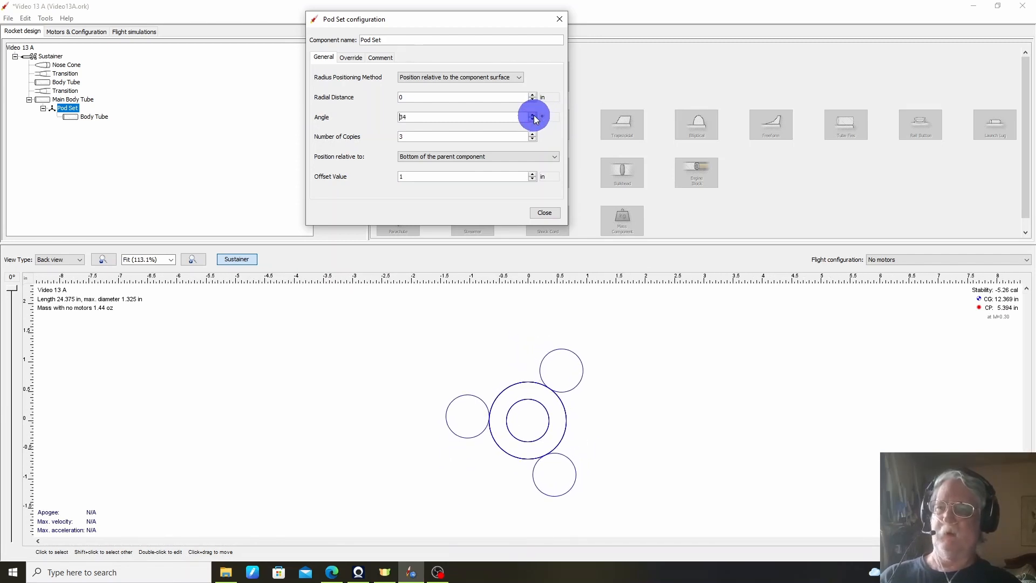
double_click(473, 117)
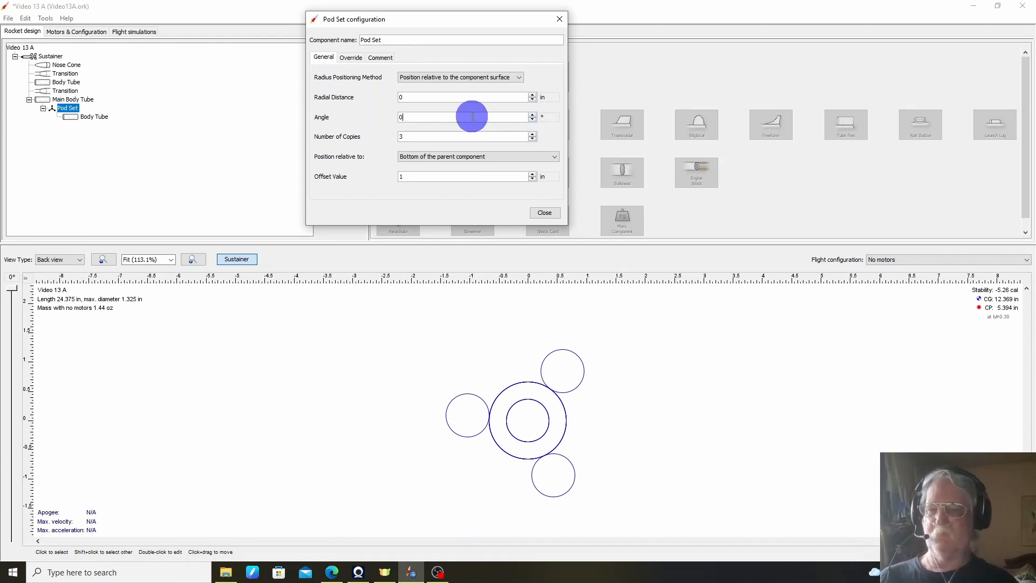
text(0)
key(Return)
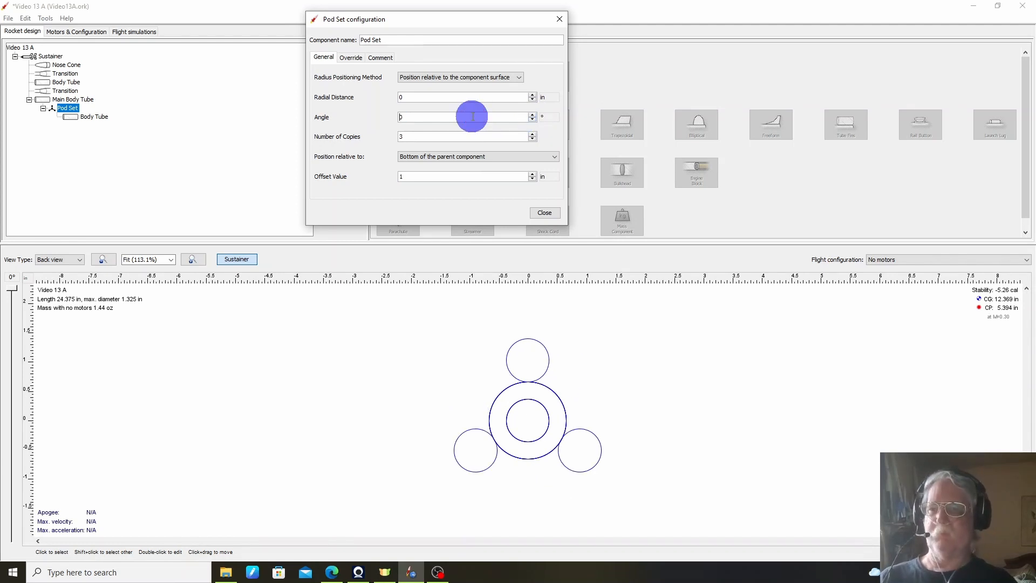
Keep the pod set's radius positioning relative to the component surface and set its radial distance to 3 in
click(428, 94)
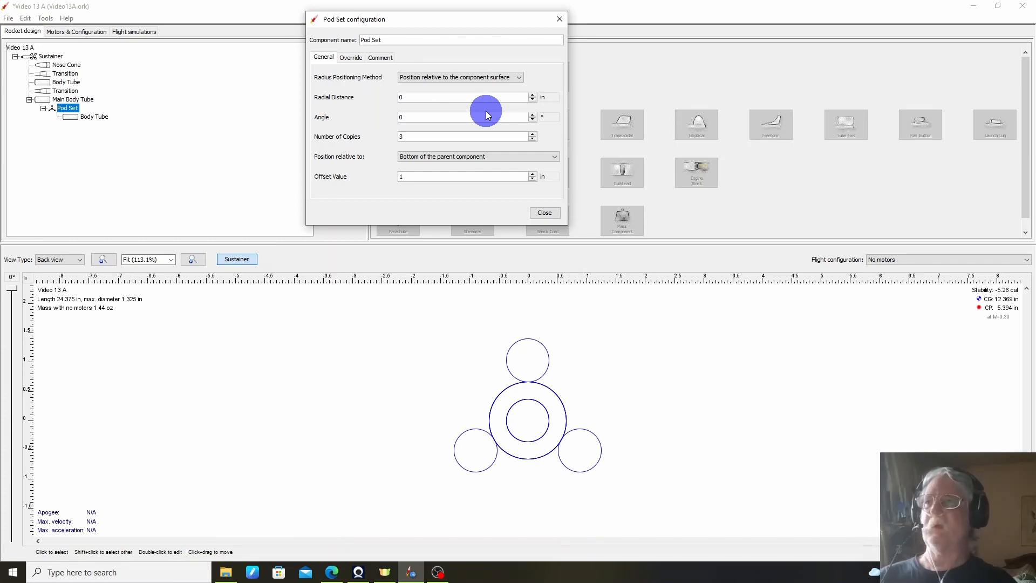
click(518, 78)
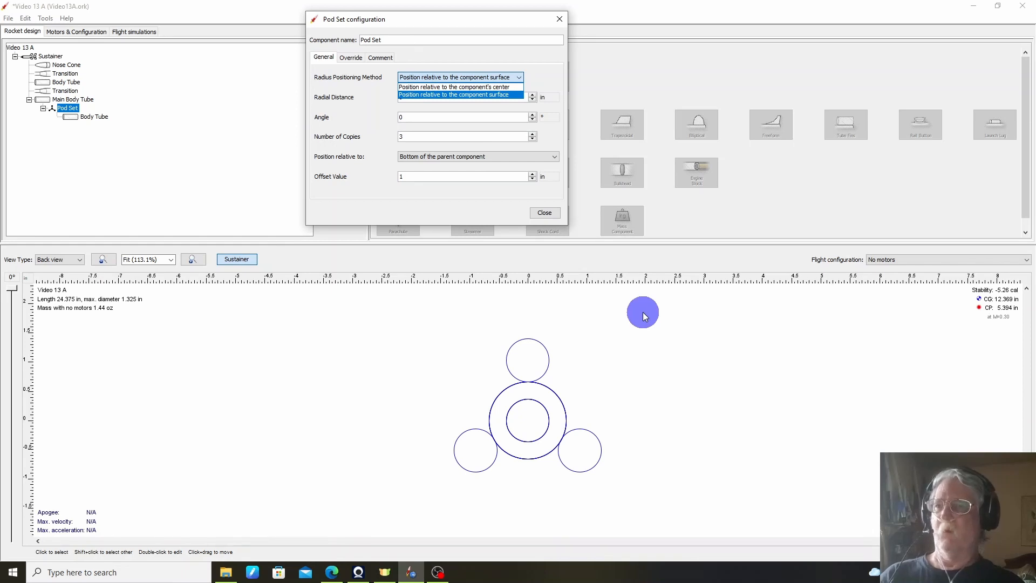
click(510, 79)
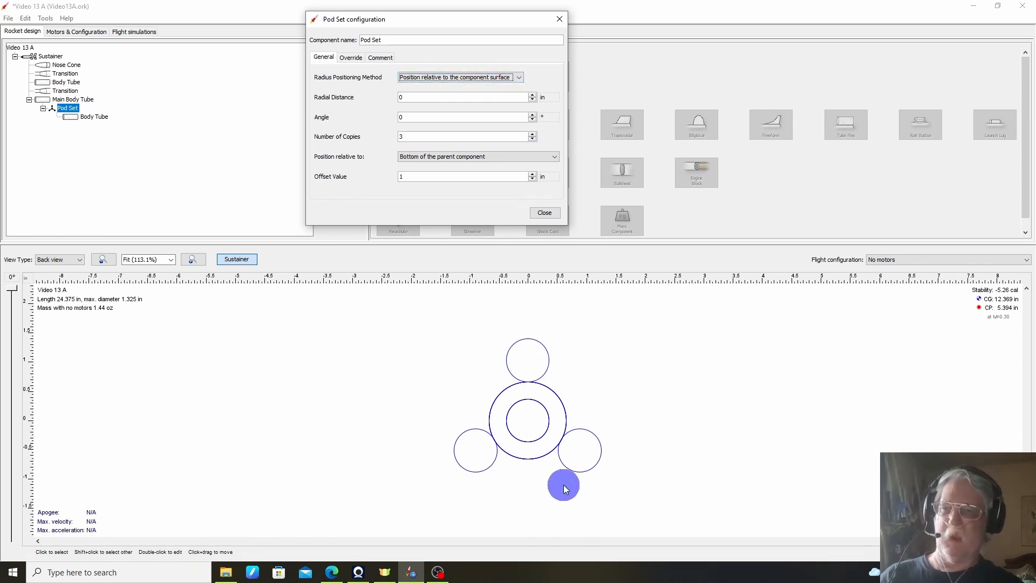
click(448, 99)
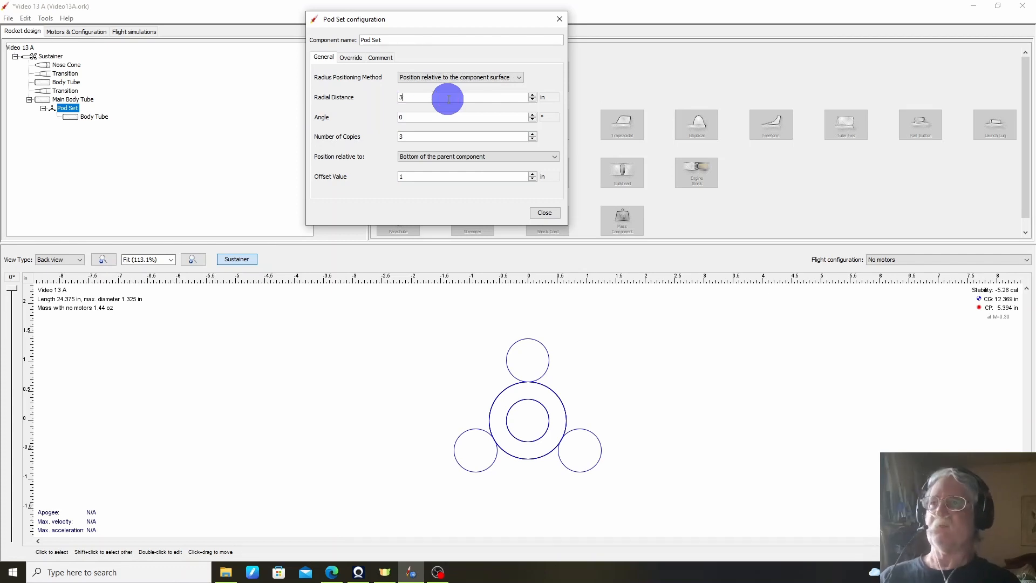
text(3)
key(Return)
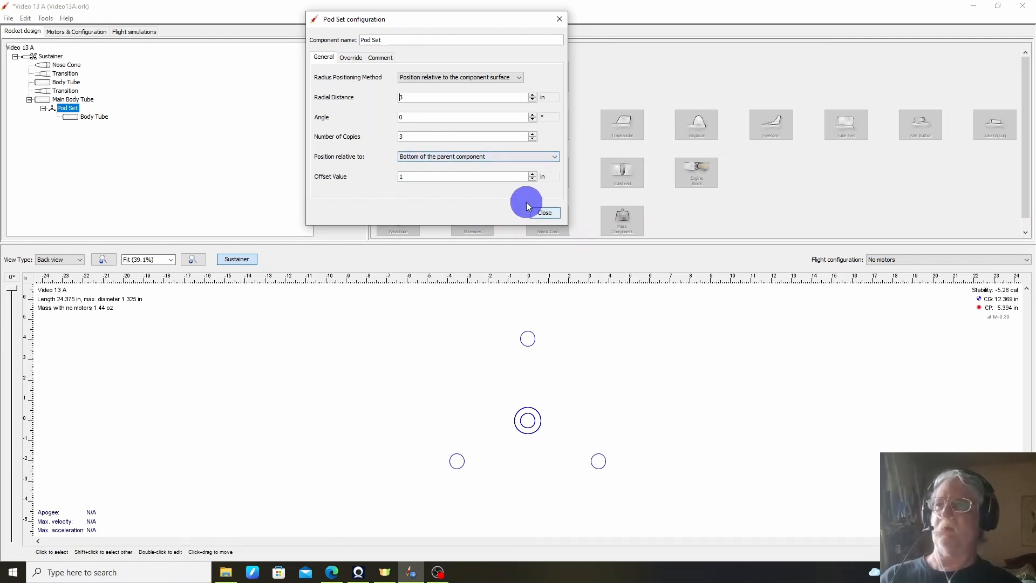
click(544, 212)
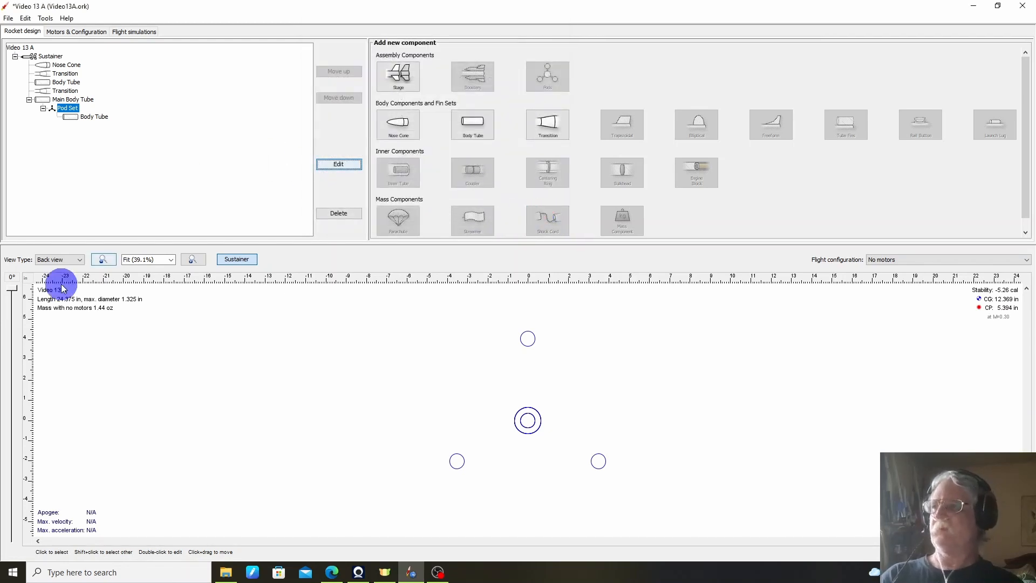
Show the rocket in side view
click(74, 265)
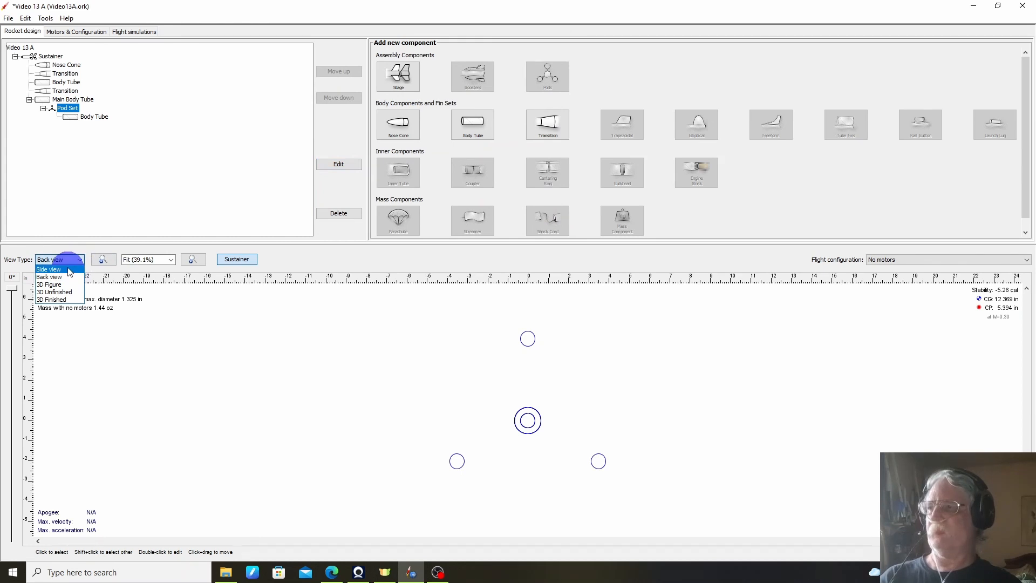
click(63, 268)
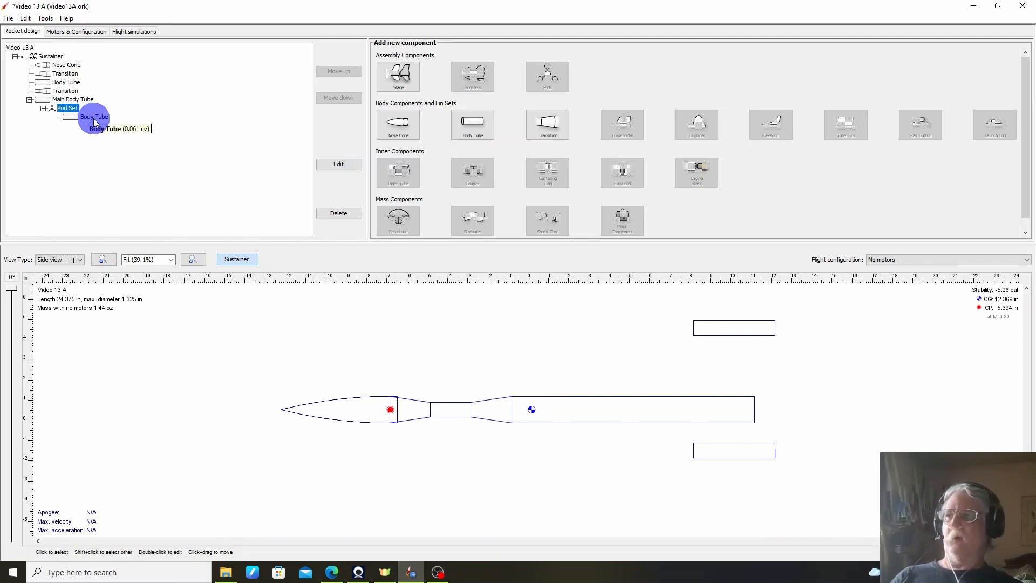
Add a trapezoidal fin set with a sweep length of 0 in to the pod's body tube, and delete it again
click(94, 116)
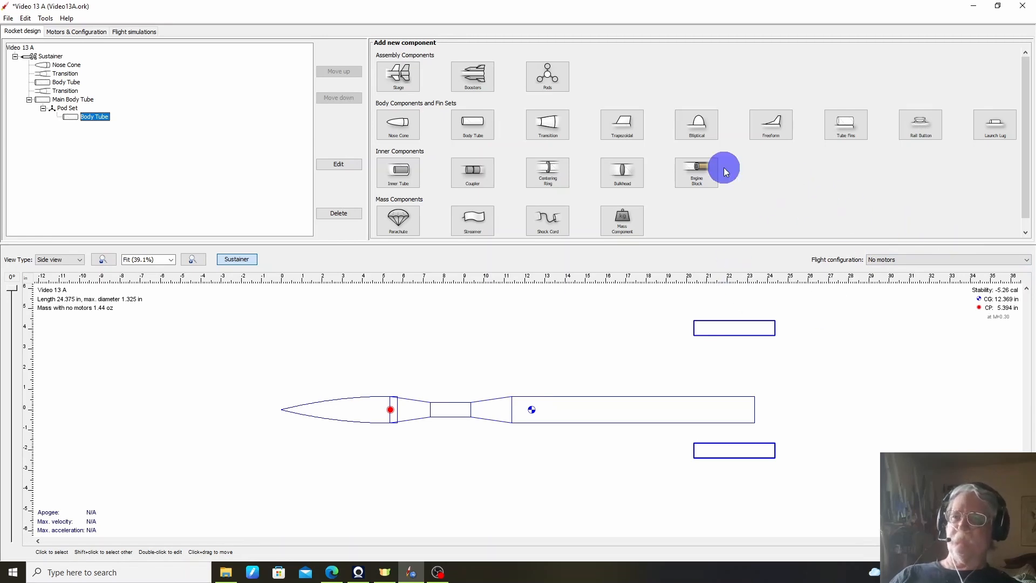
click(622, 130)
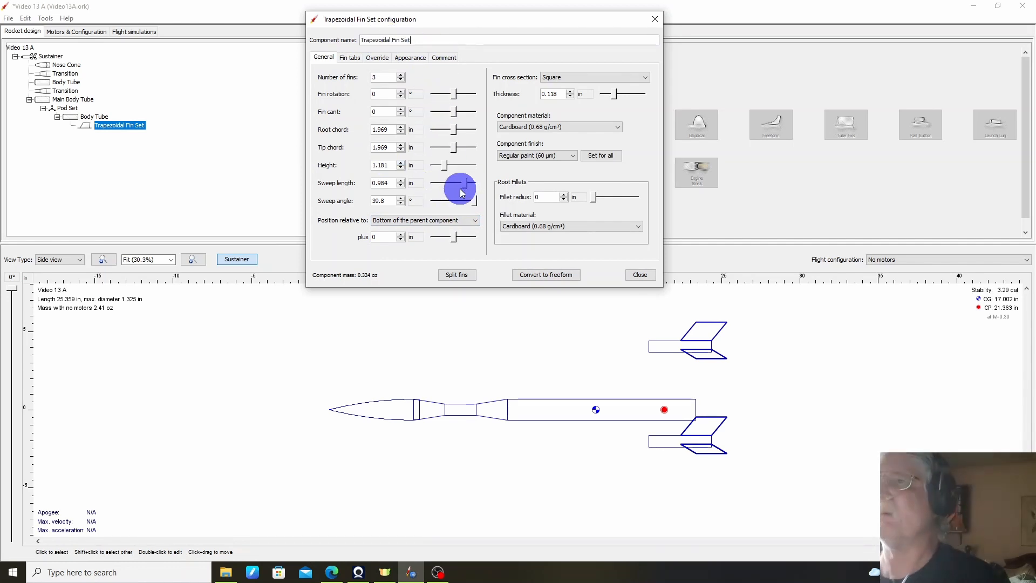
double_click(389, 165)
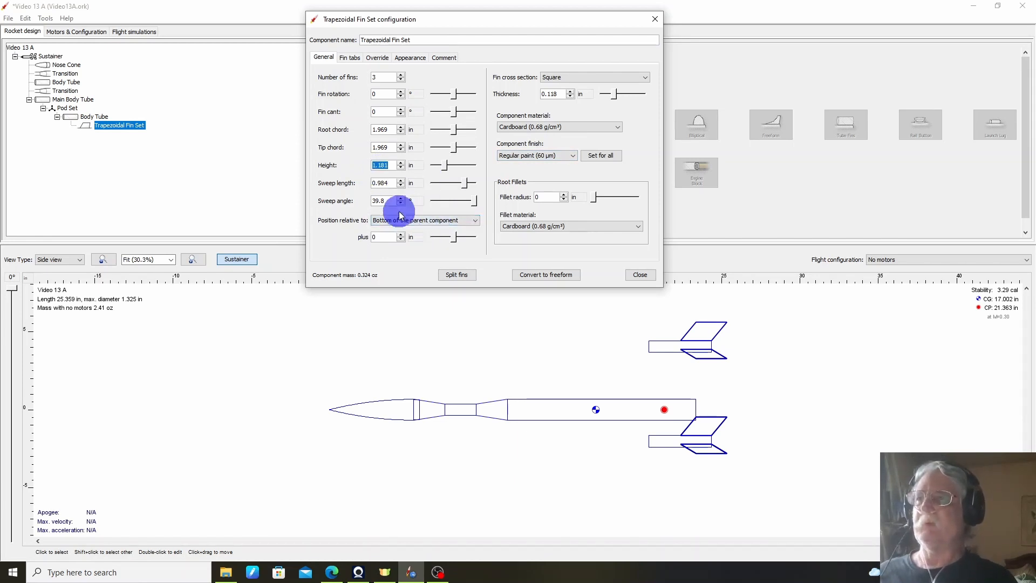
click(388, 184)
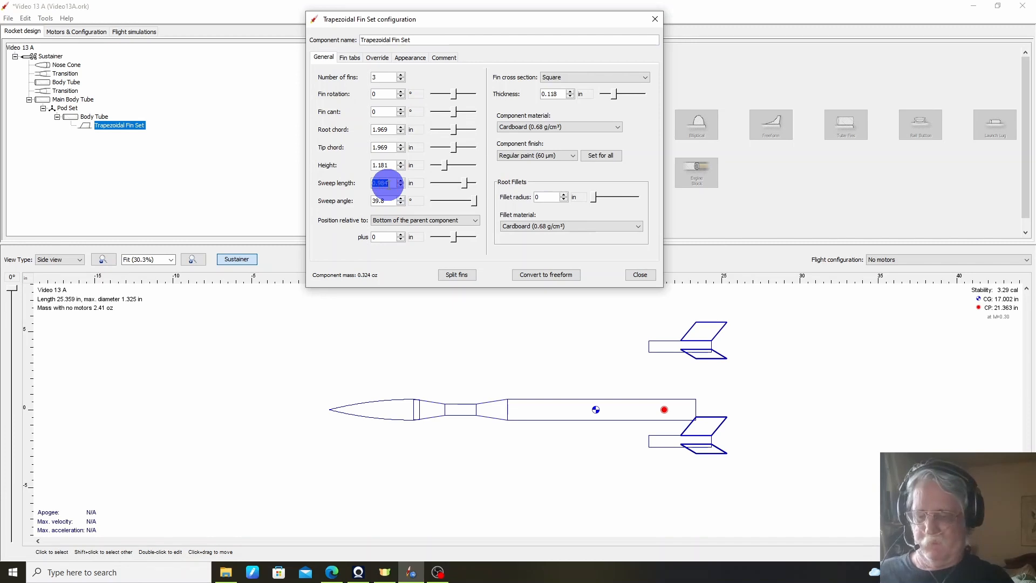
key(Return)
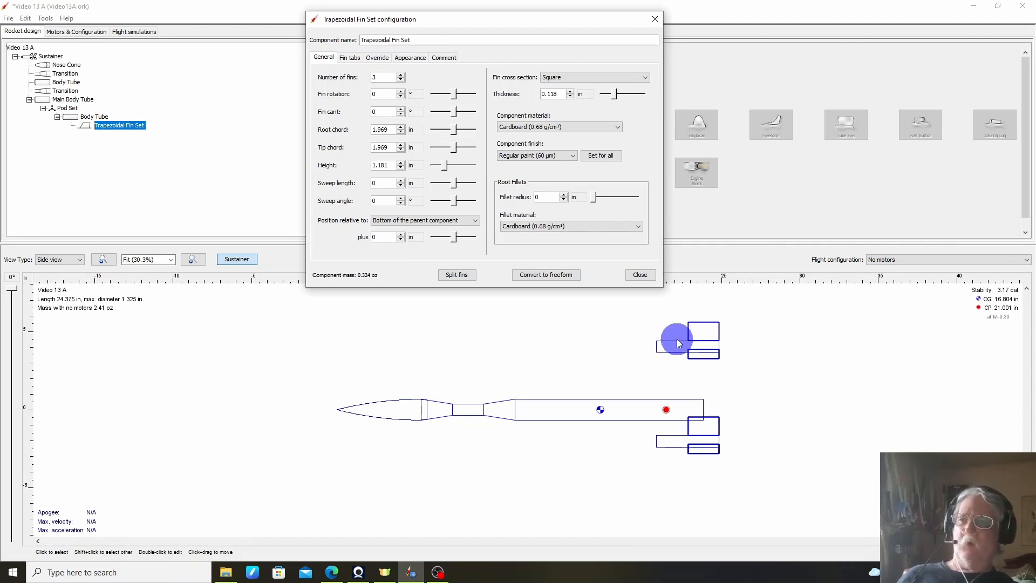
click(647, 276)
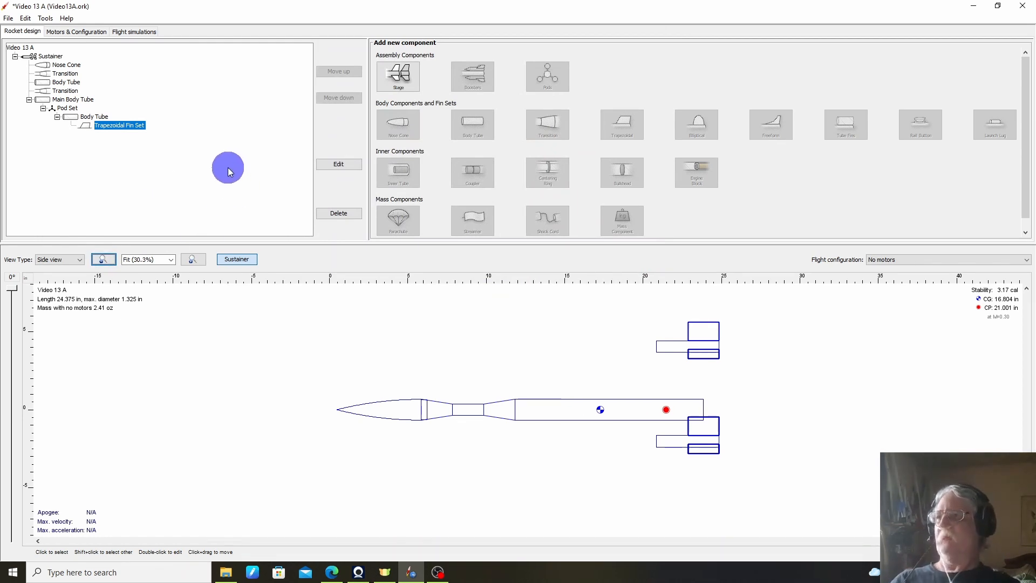
key(Delete)
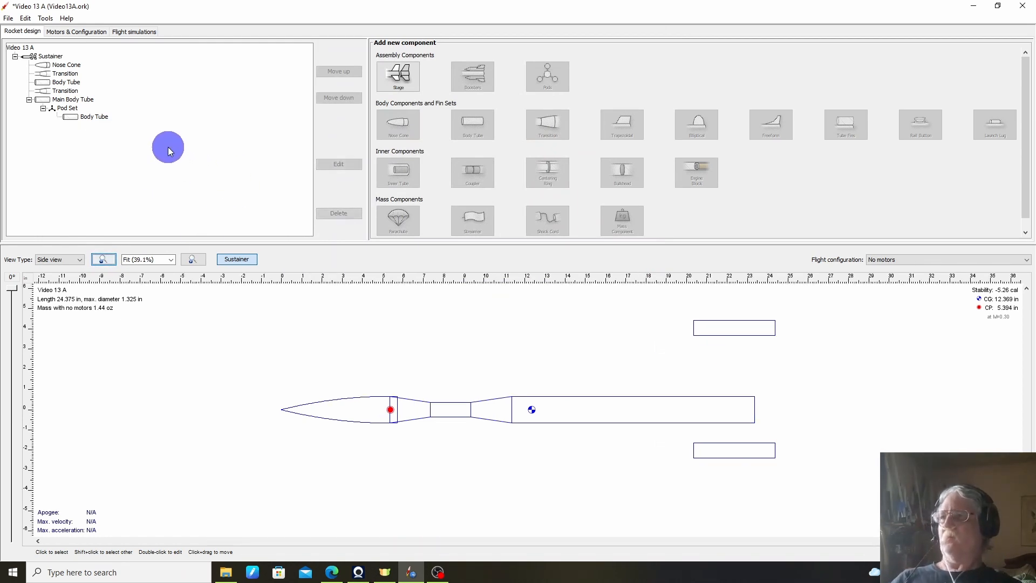
Add a trapezoidal fin set to the main body tube
click(89, 100)
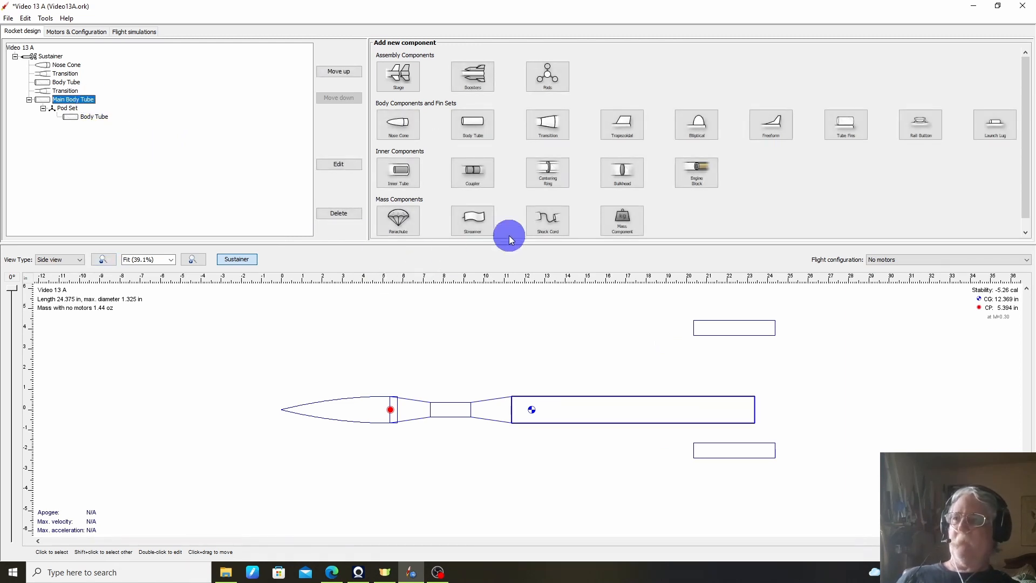
click(623, 124)
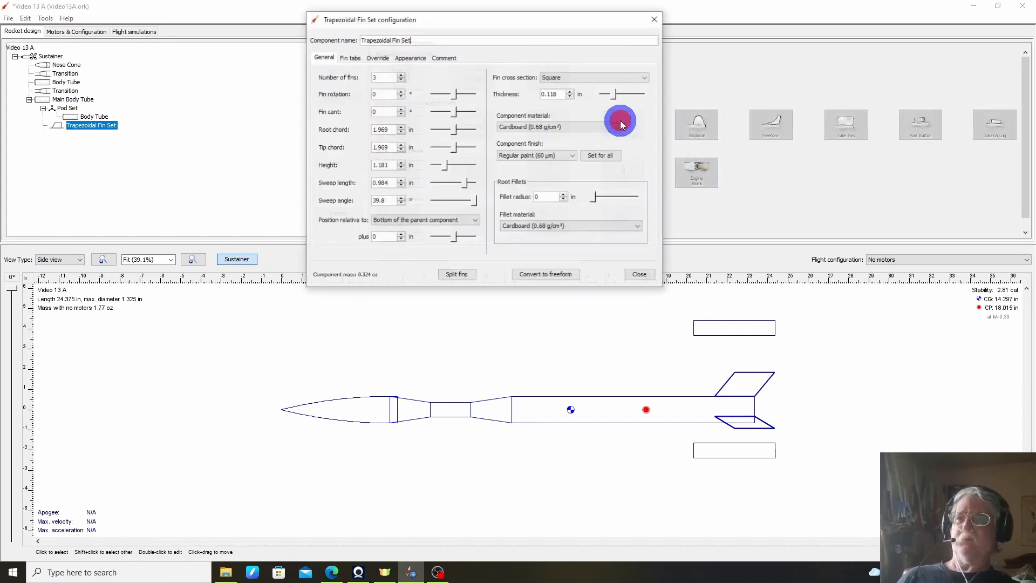
double_click(380, 77)
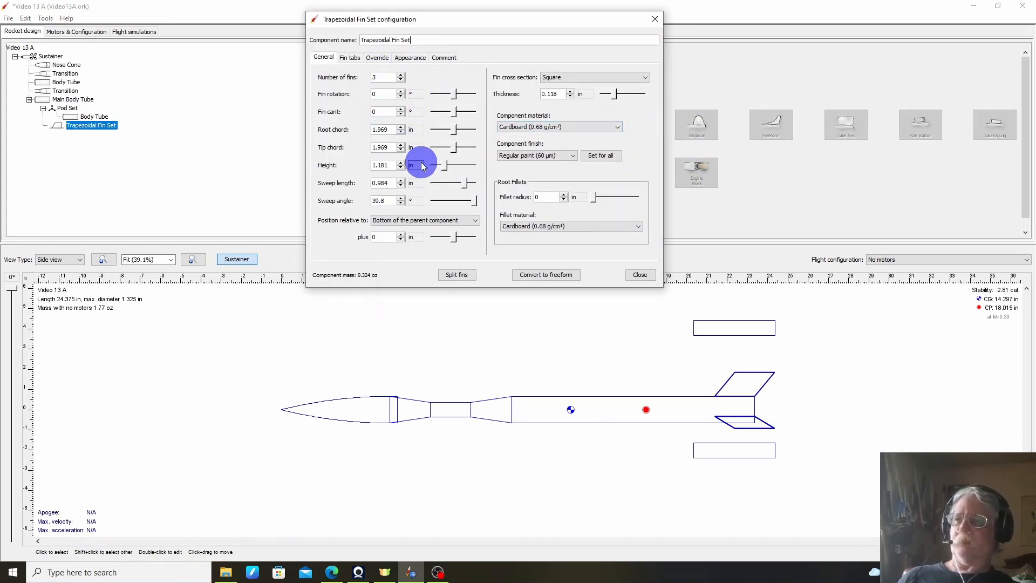
click(398, 170)
double_click(389, 166)
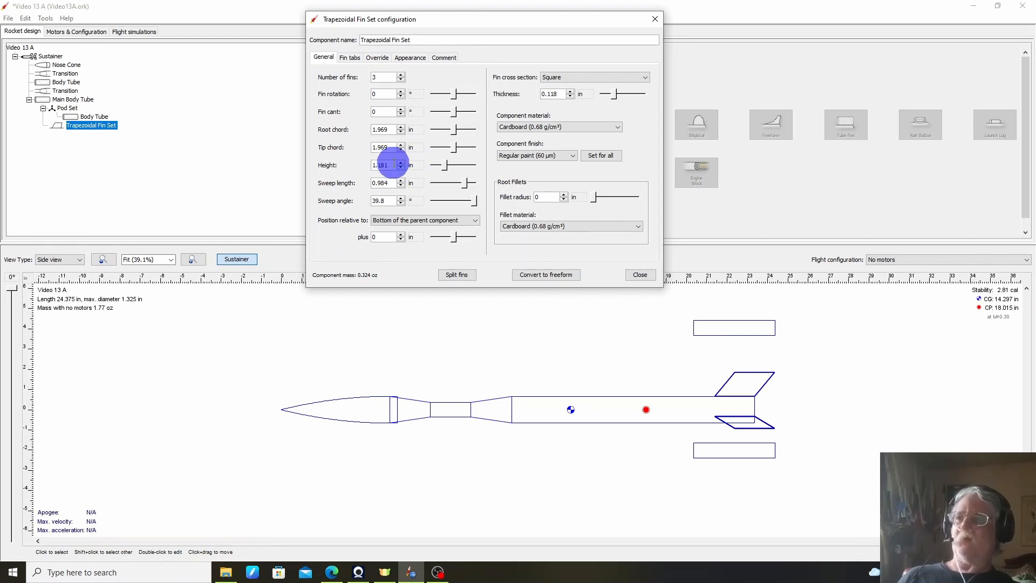
drag(394, 163, 367, 164)
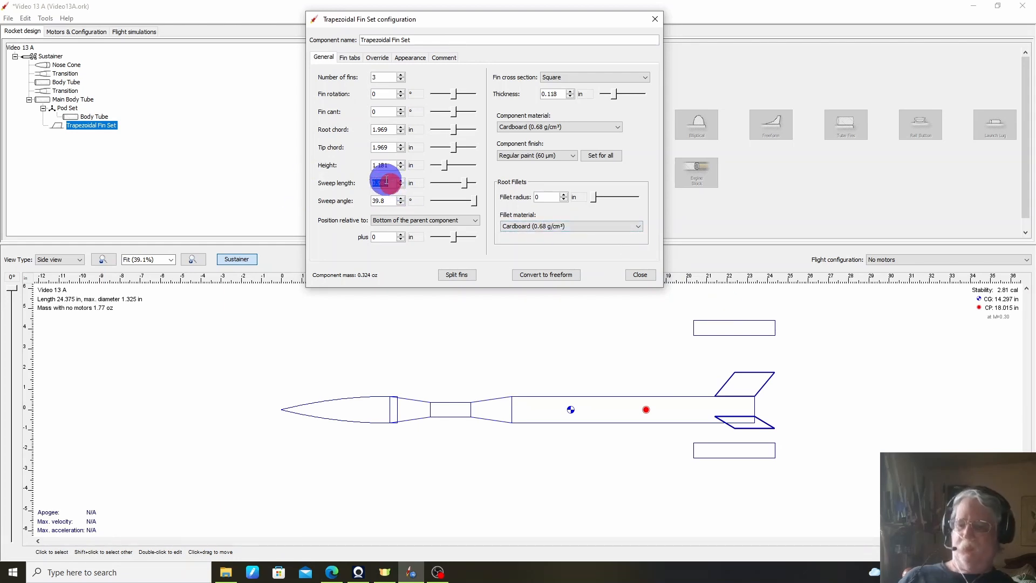
Set the main body tube fins' sweep length to 0 in and both their root chord and tip chord to 2 in
click(387, 180)
text(0)
key(Return)
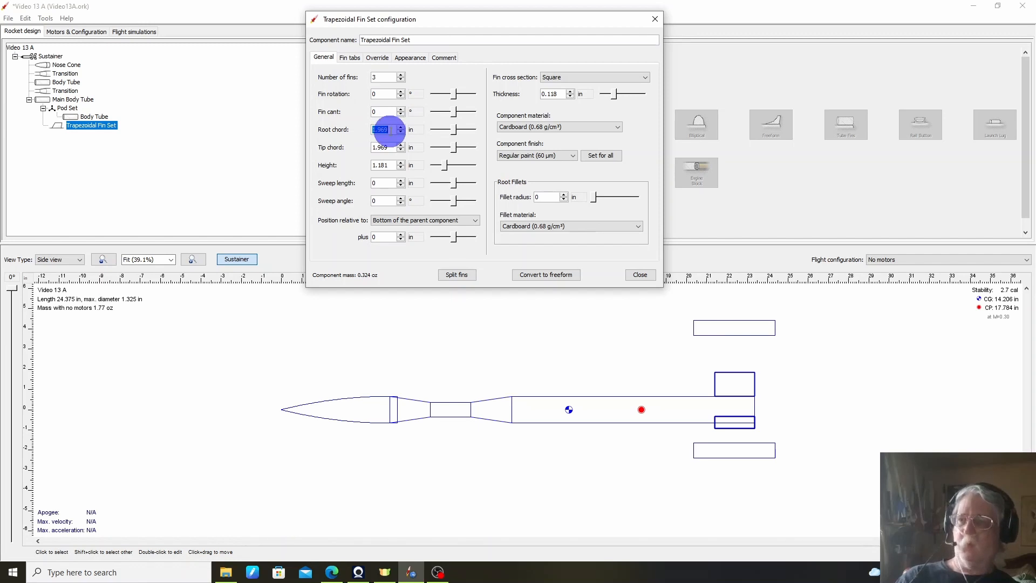
text(2)
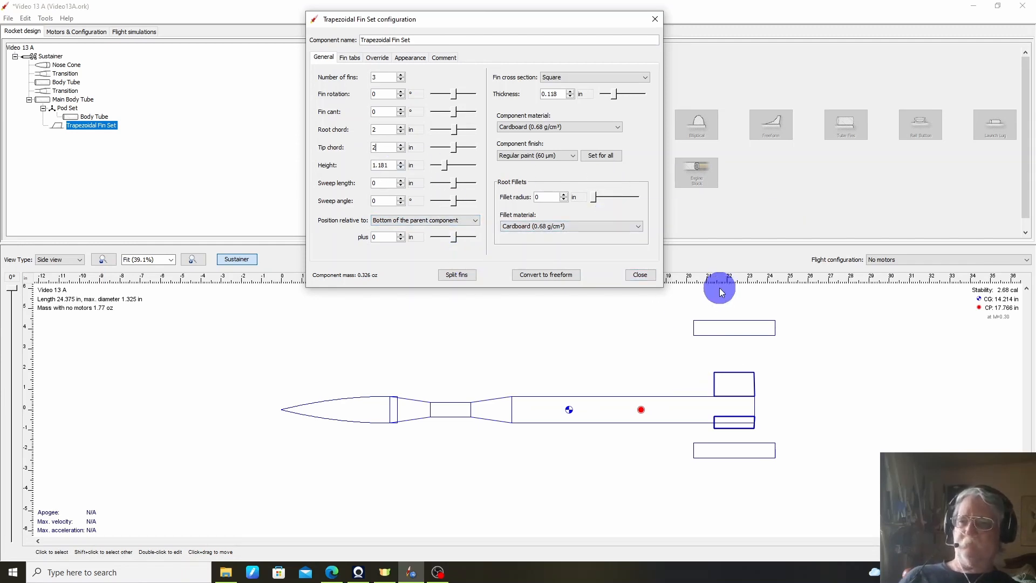
click(643, 274)
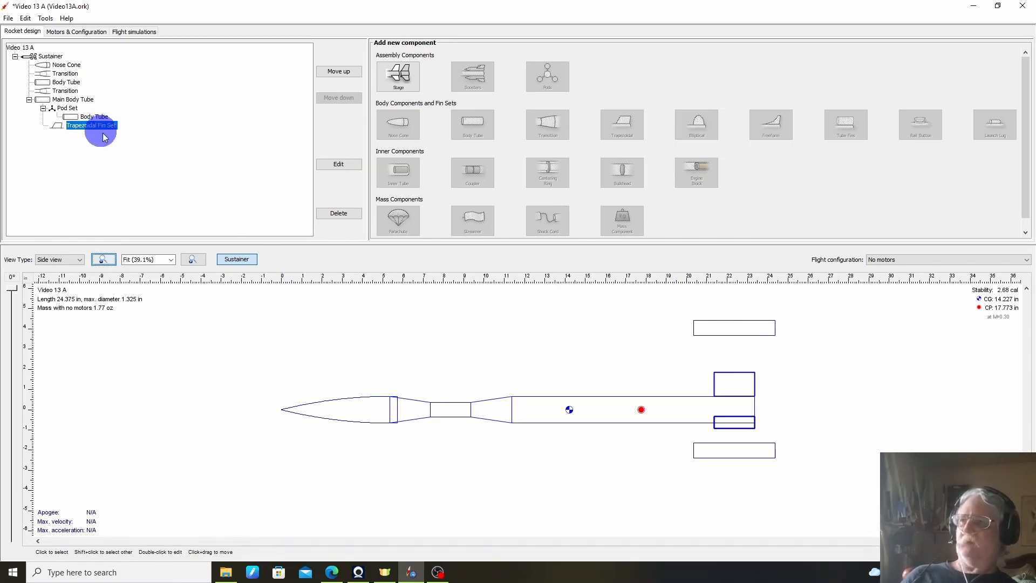
Set the pod set's radial distance to 1.181 in so the pods sit at the fin tips
click(76, 108)
click(340, 164)
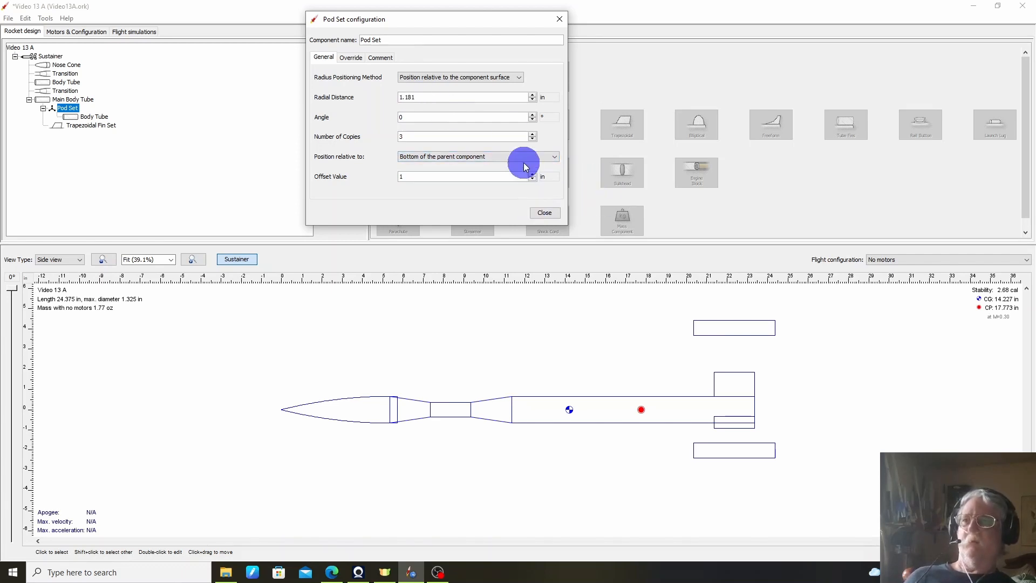
click(489, 115)
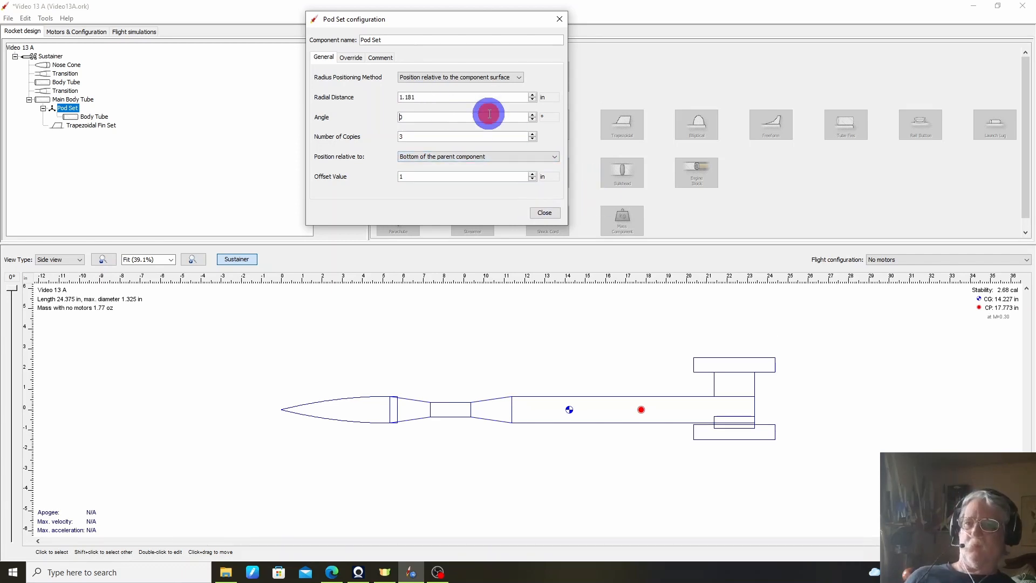
click(547, 212)
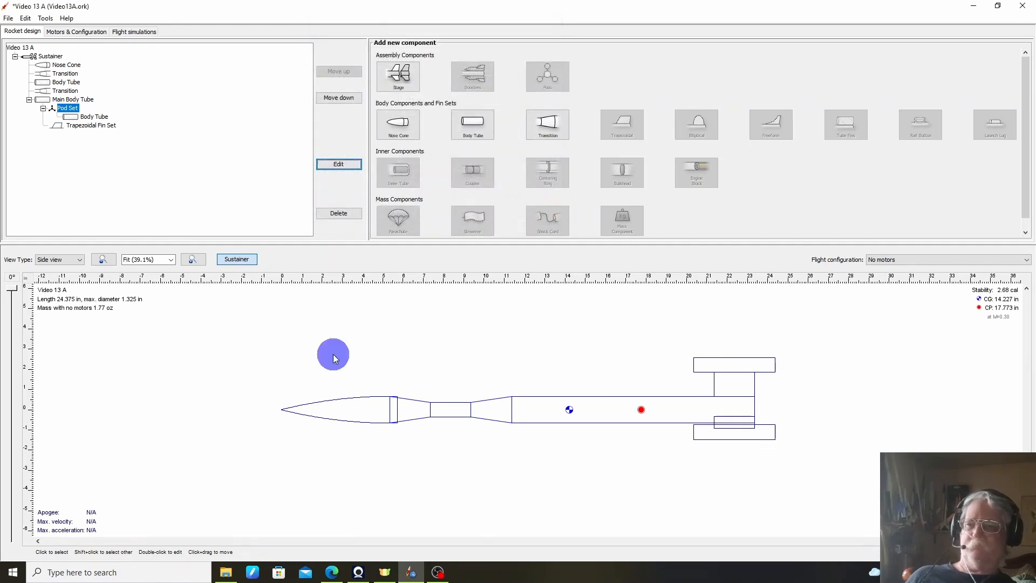
Fit the whole rocket in the view and inspect the pod arrangement in Back view before returning to Side view
click(171, 259)
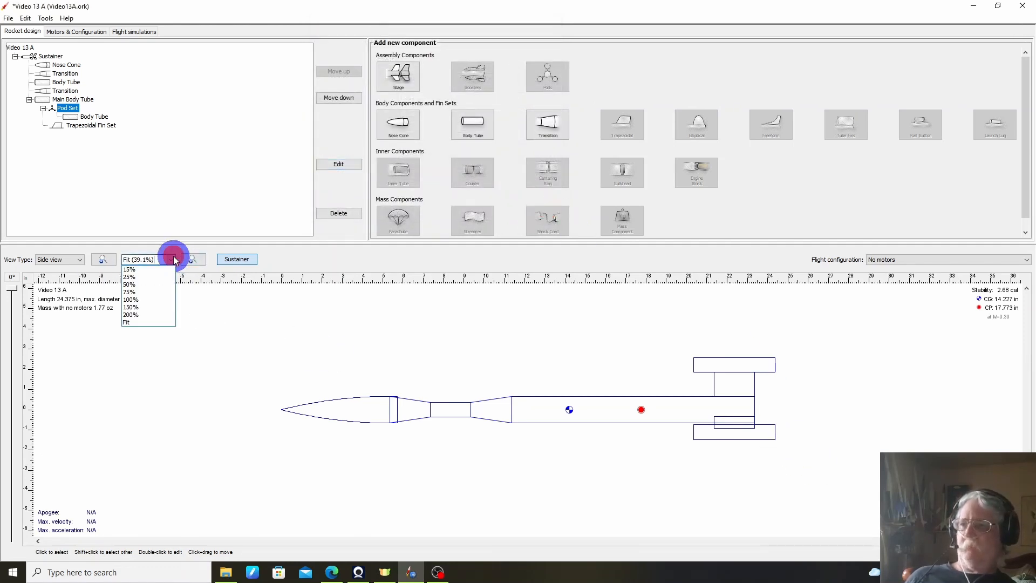
click(139, 322)
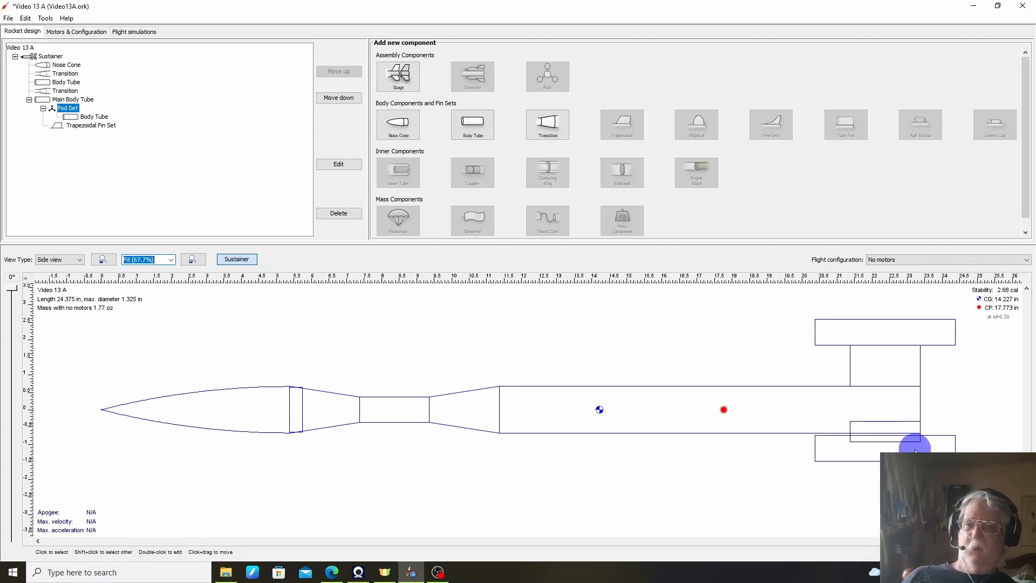
click(82, 261)
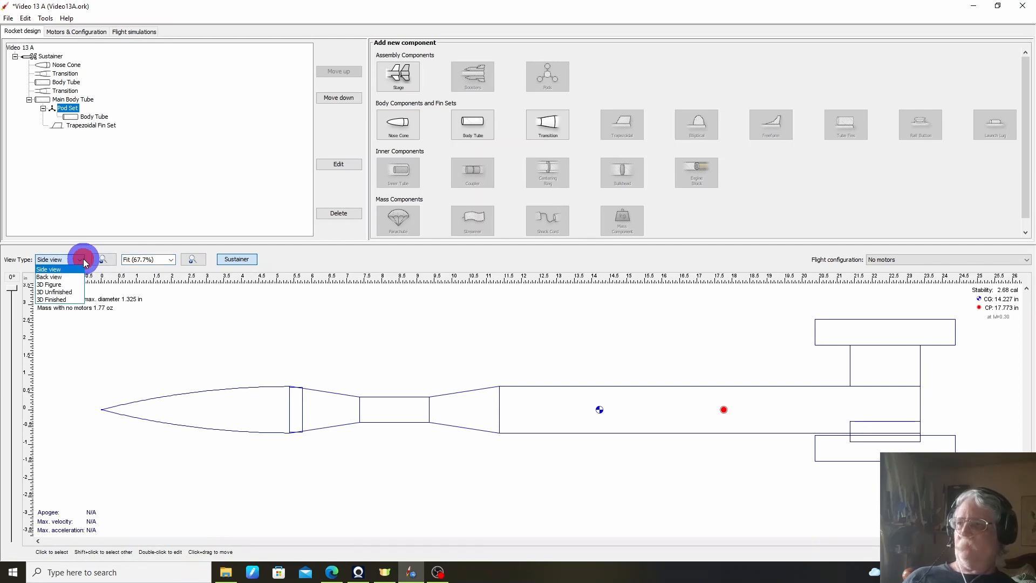
click(62, 282)
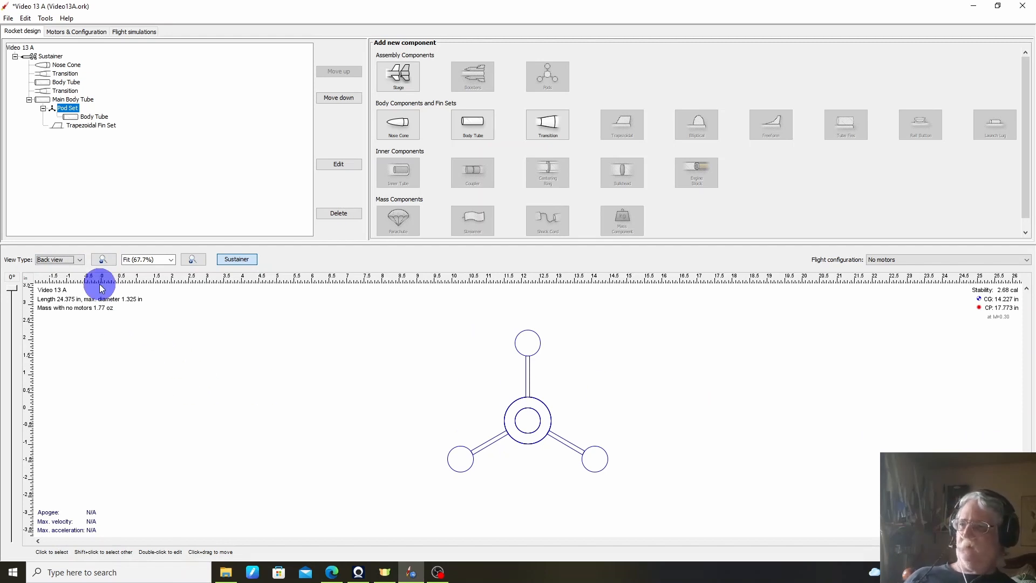
click(79, 261)
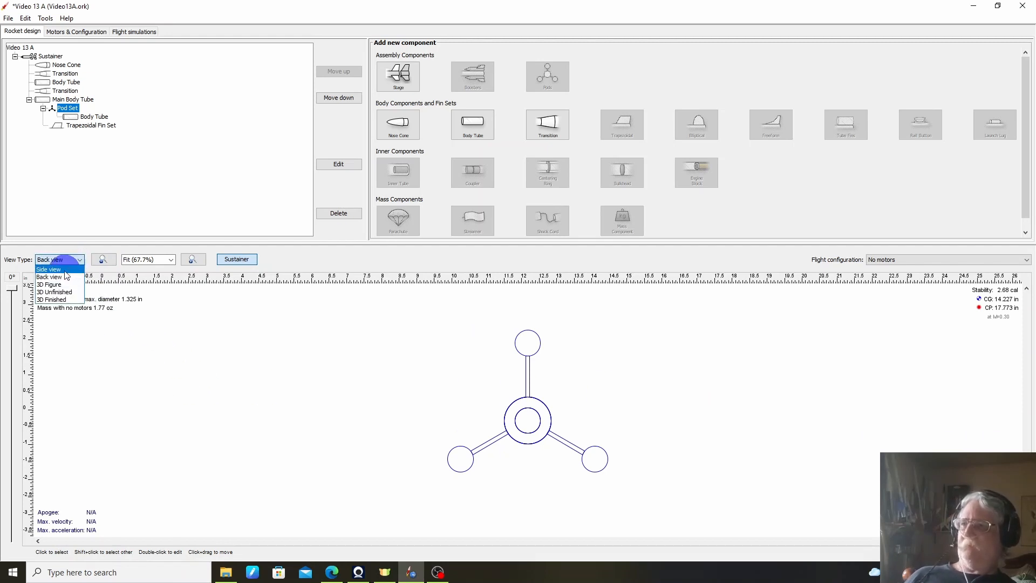
click(61, 270)
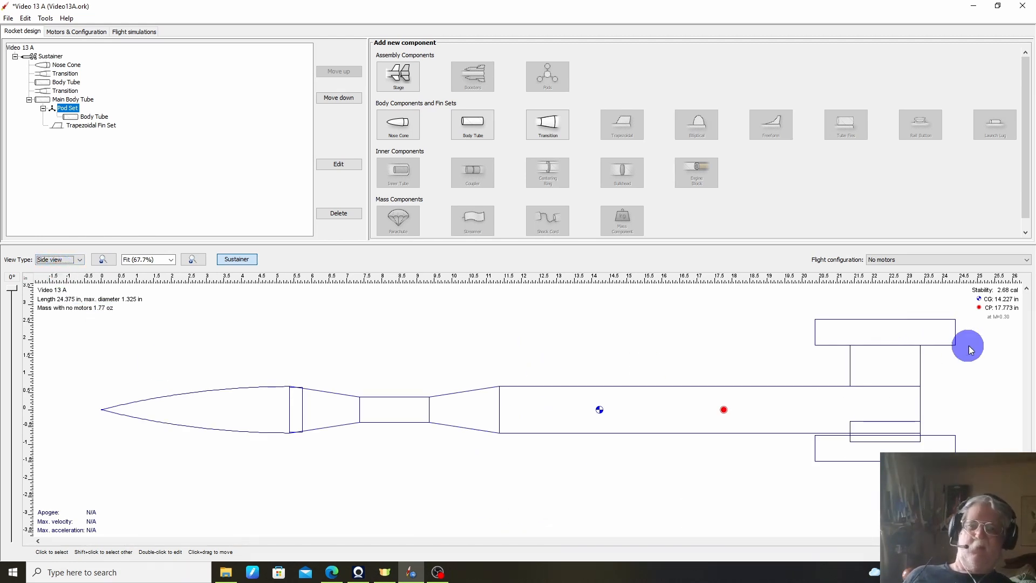
Add a nose cone to the pod set using the Estes BNC-20N, 70236 preset and place it ahead of the pod's body tube
click(886, 327)
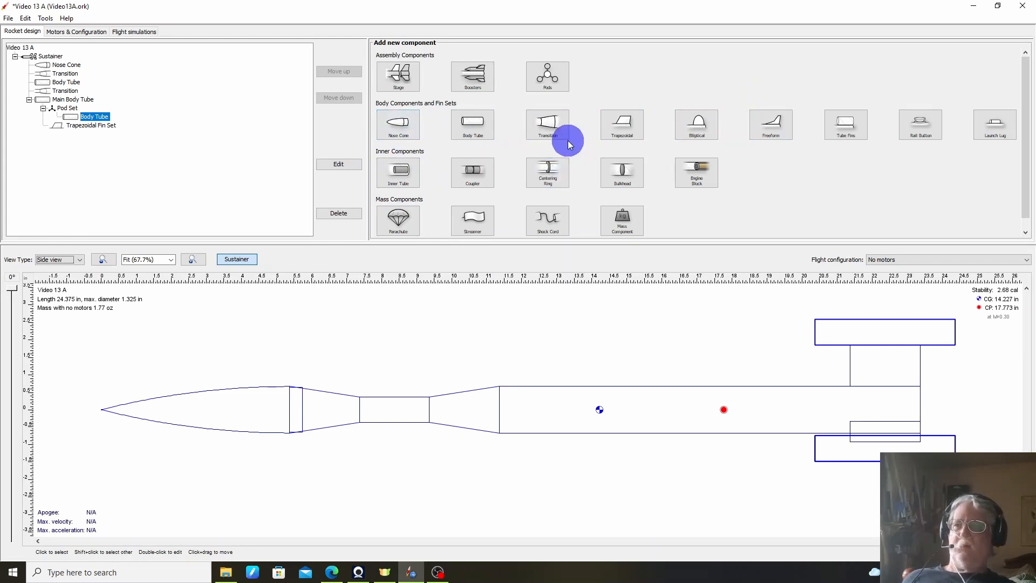
click(411, 123)
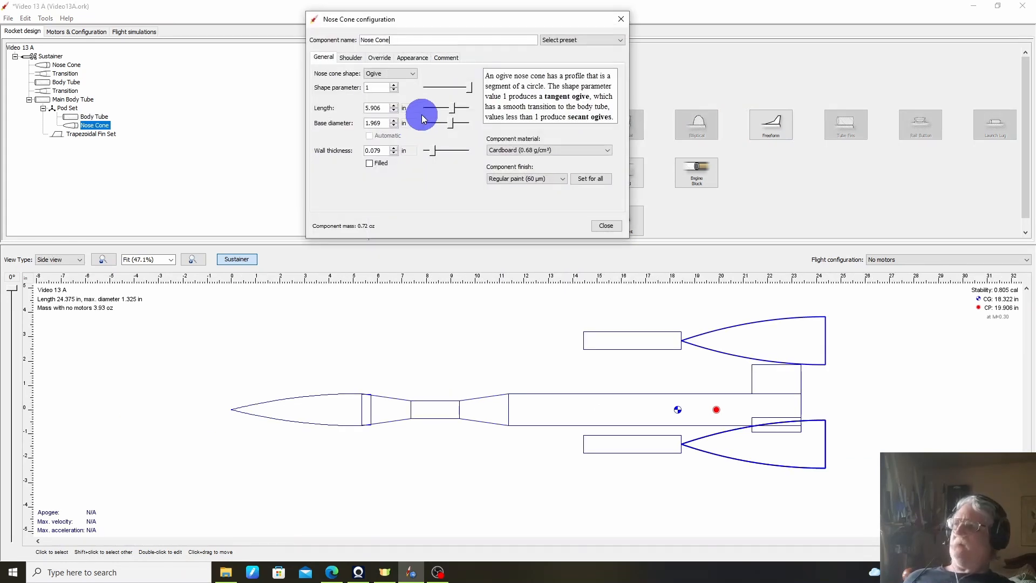
click(619, 42)
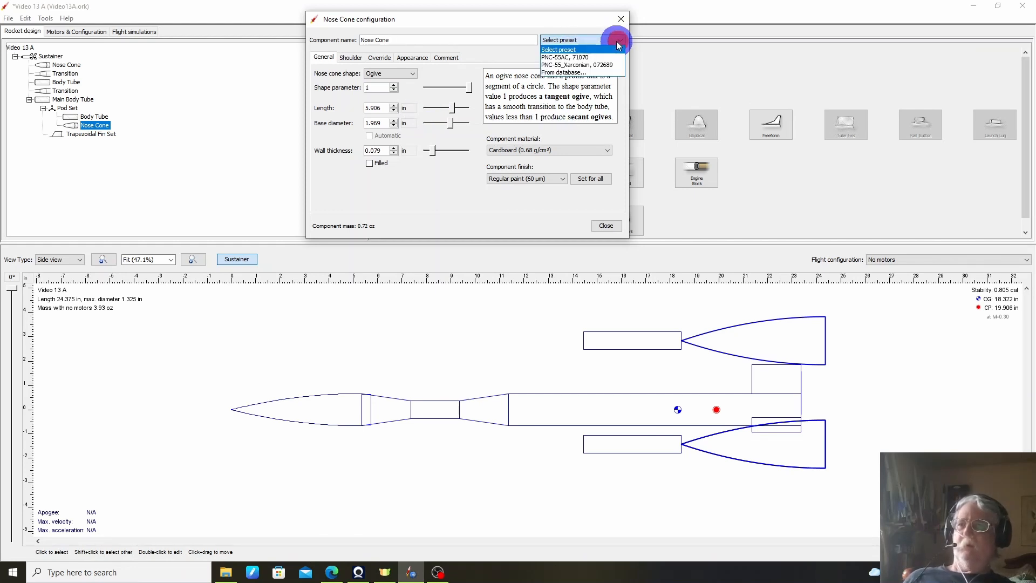
click(576, 74)
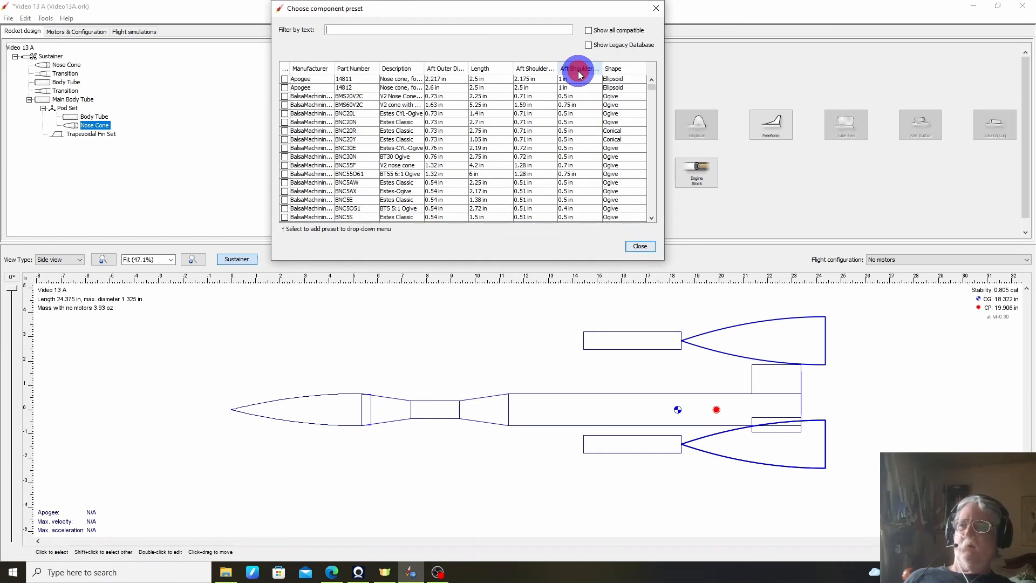
scroll(425, 89, down, 5)
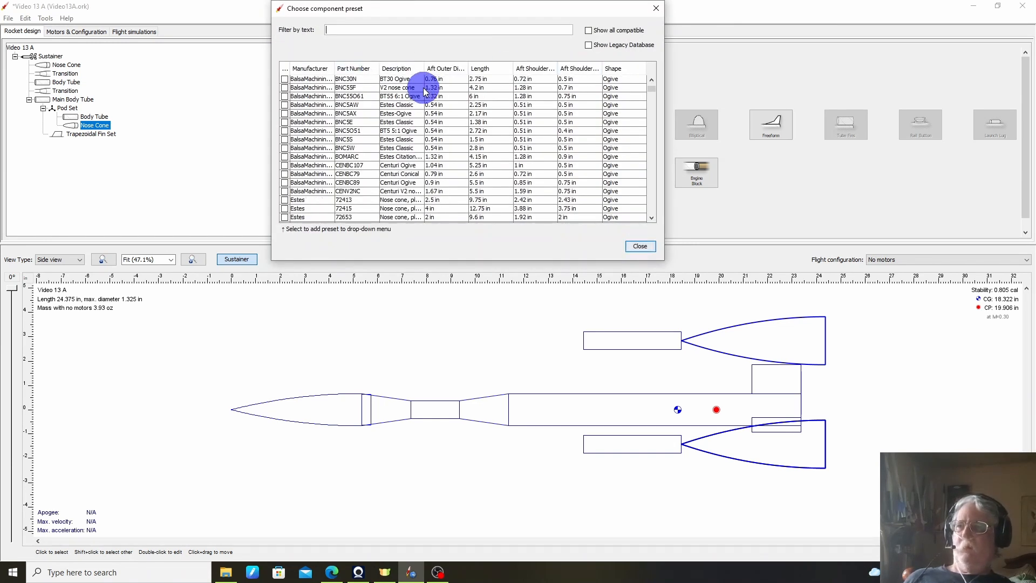
scroll(580, 170, down, 4)
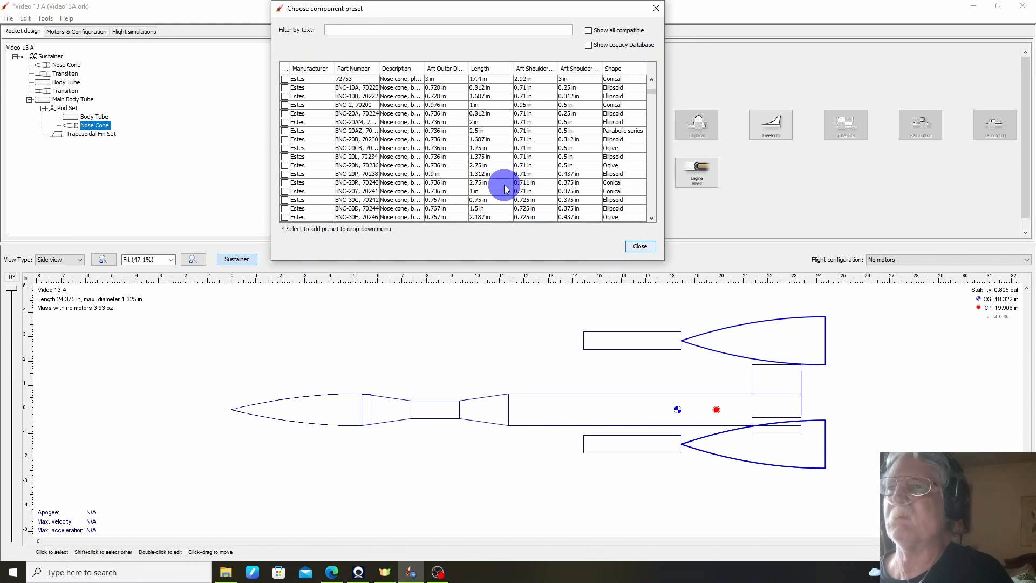
click(438, 167)
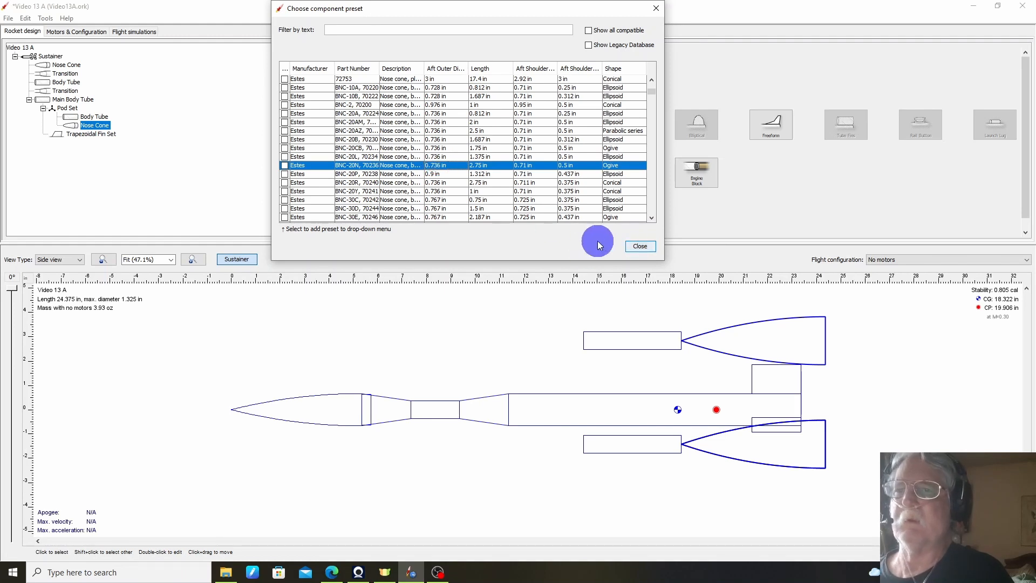
click(639, 245)
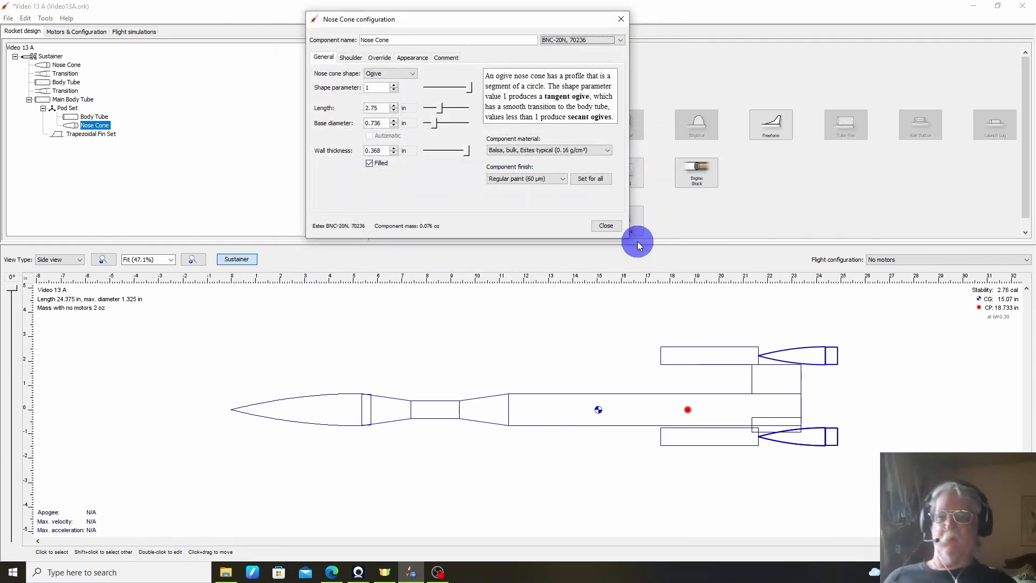
click(608, 231)
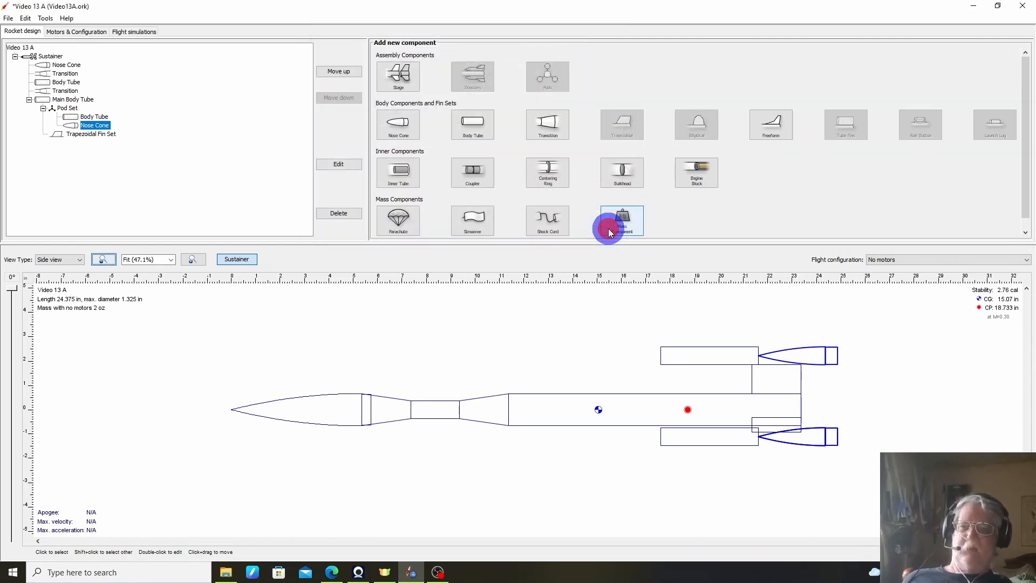
click(342, 72)
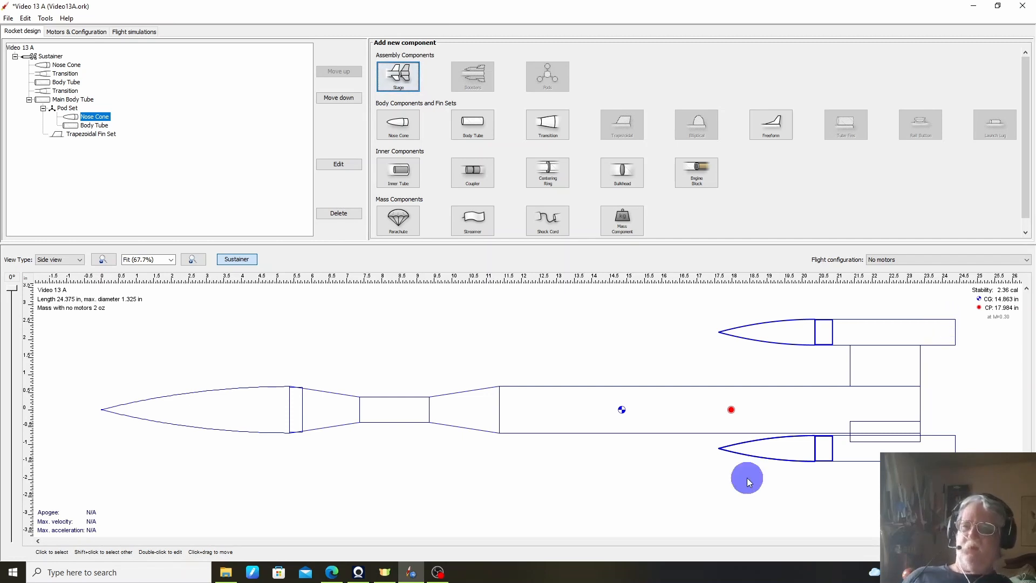
Add a transition behind the pod's body tube and set its aft diameter to 0 in
click(935, 337)
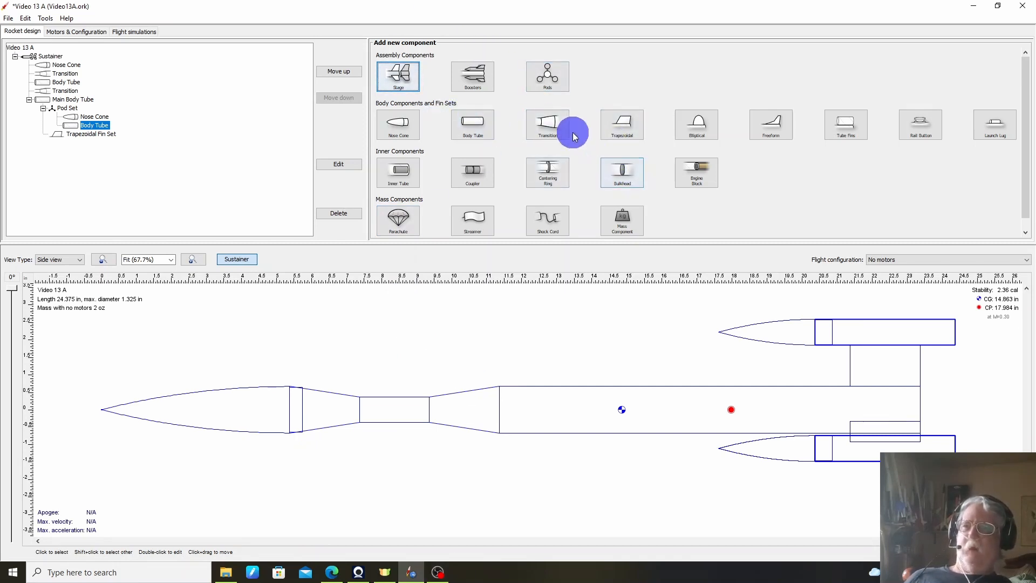
click(545, 129)
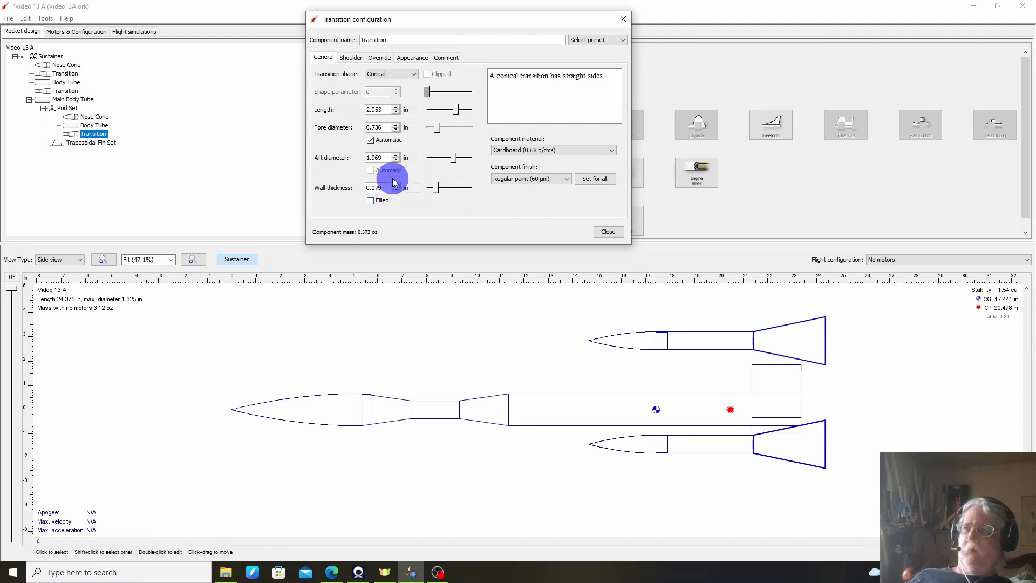
click(381, 157)
click(384, 158)
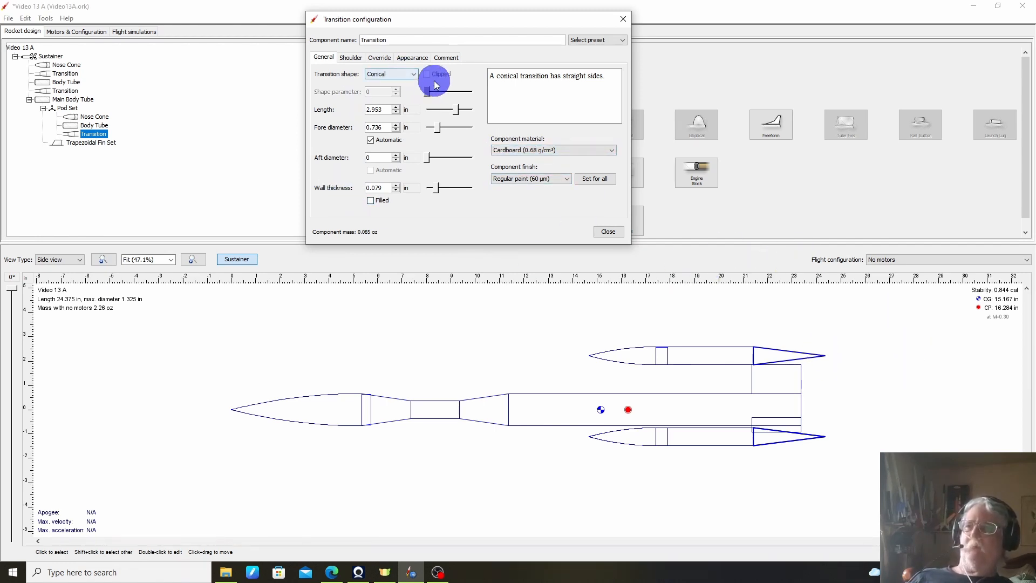
Try the Ellipsoid and Power series shapes on the pod's transition, with Power series shape parameters of 0.1 and 0.7
click(419, 74)
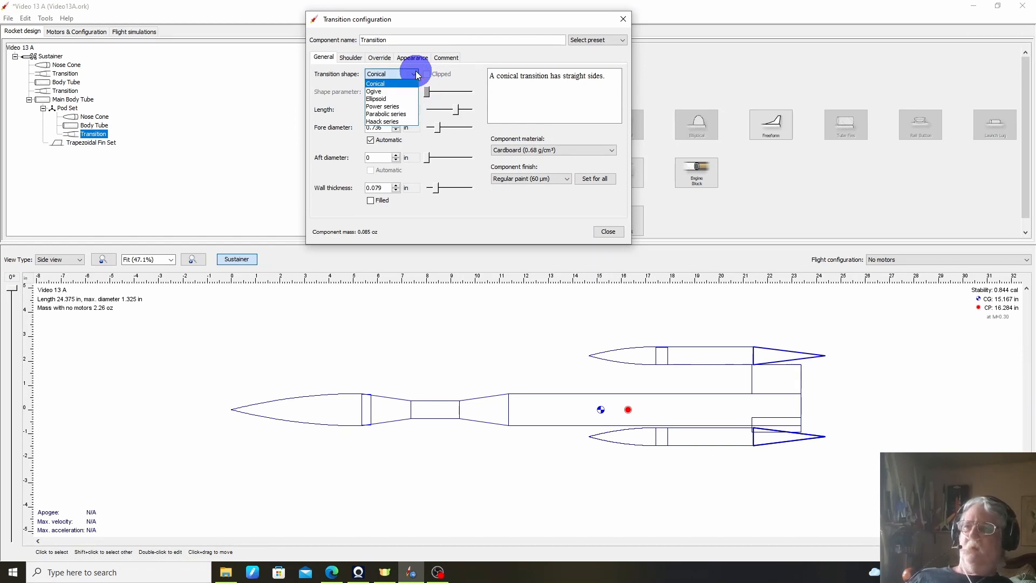
click(390, 101)
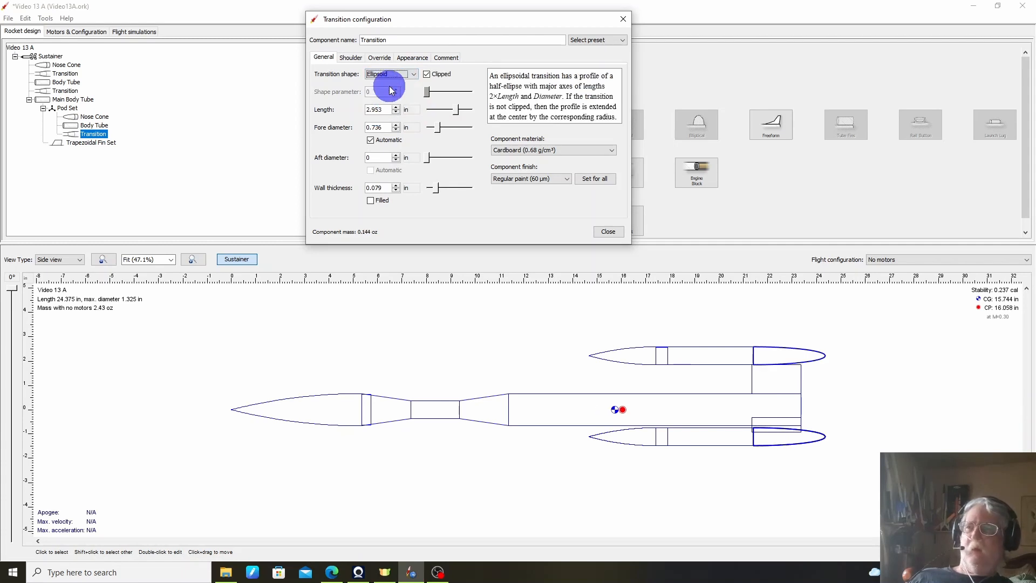
click(408, 73)
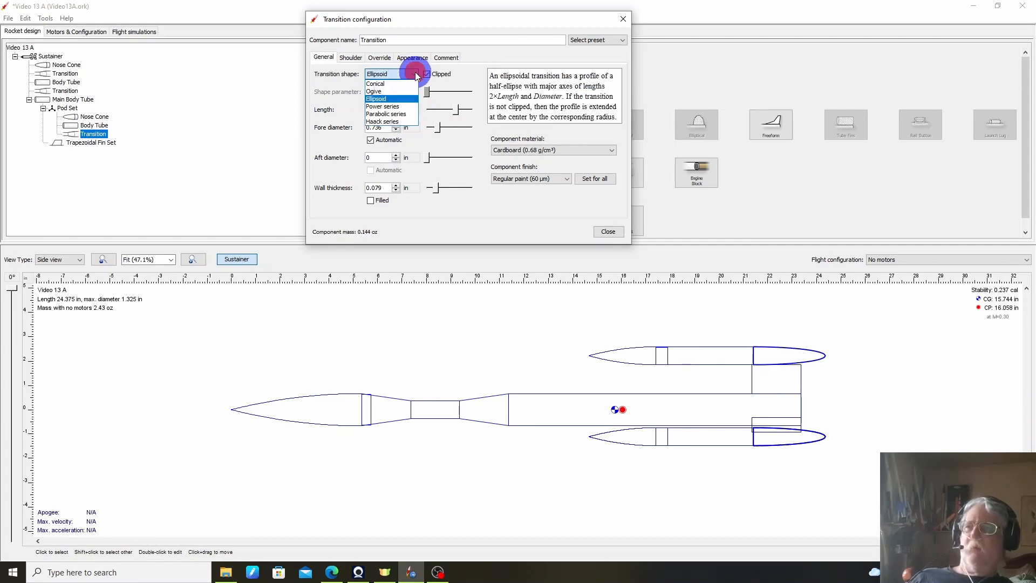
click(399, 106)
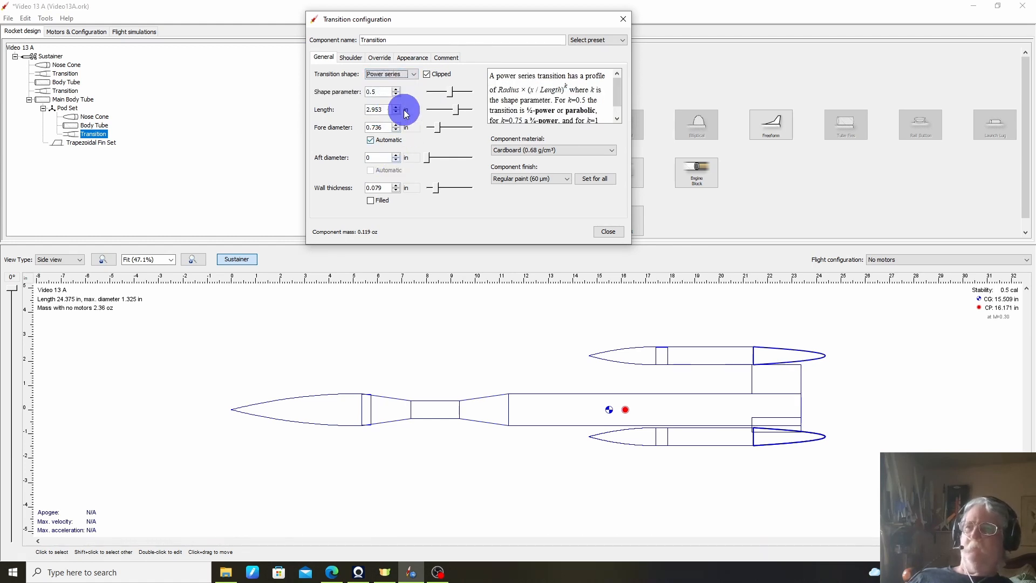
double_click(378, 92)
text(.)
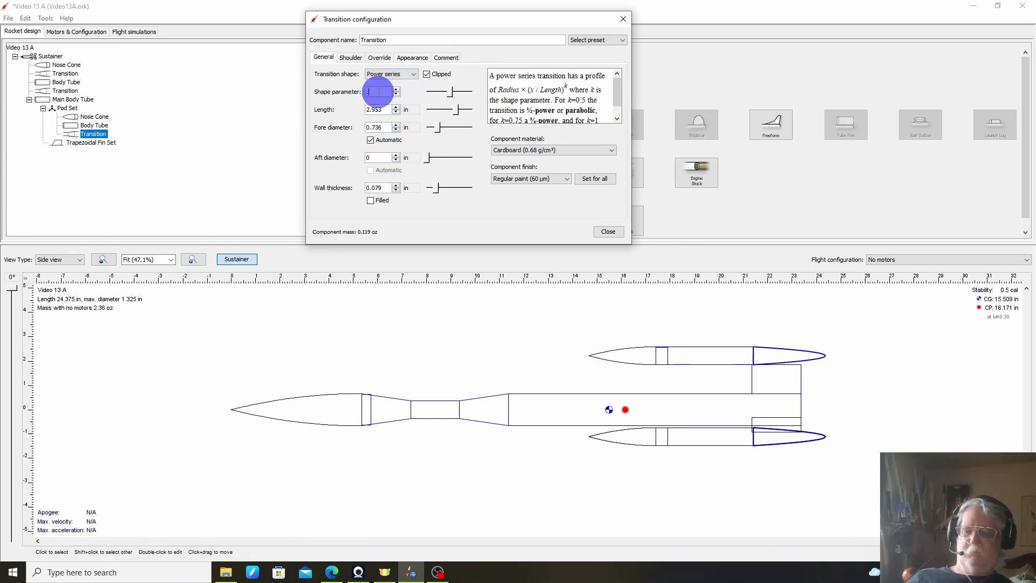
text(1)
key(Return)
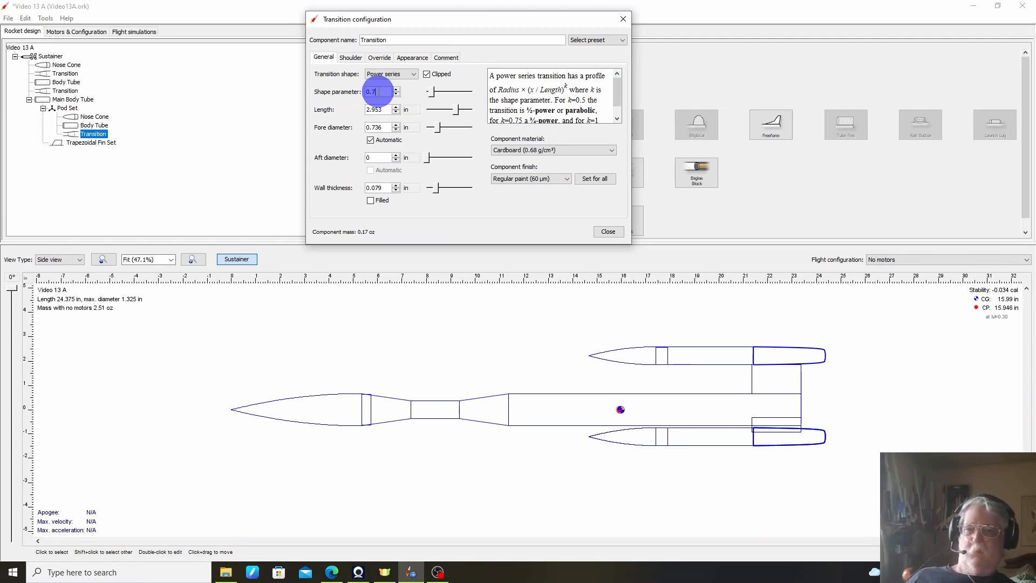
key(Return)
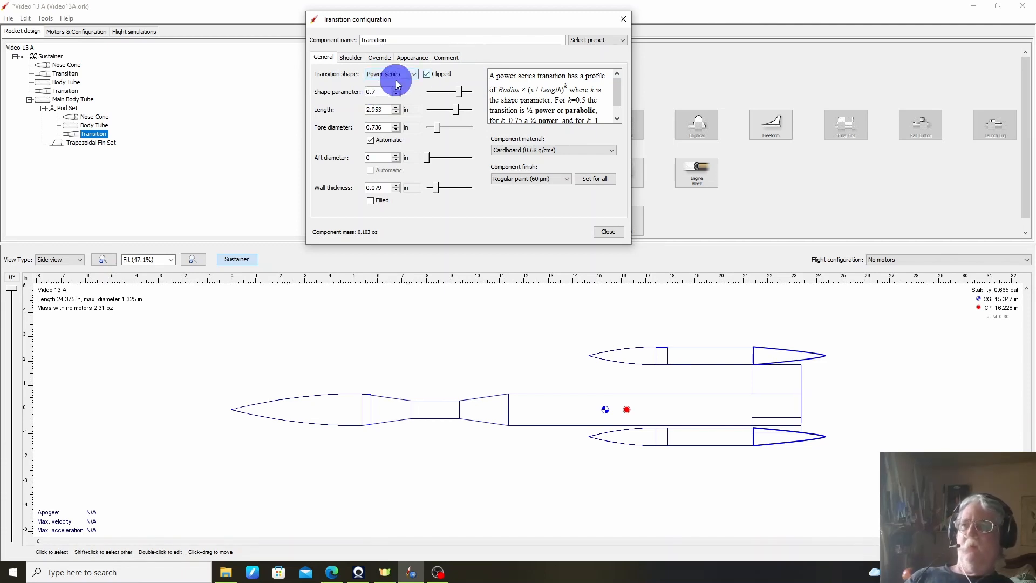
Change the pod transition's shape to Ogive and set its length to 0.5 in
click(414, 75)
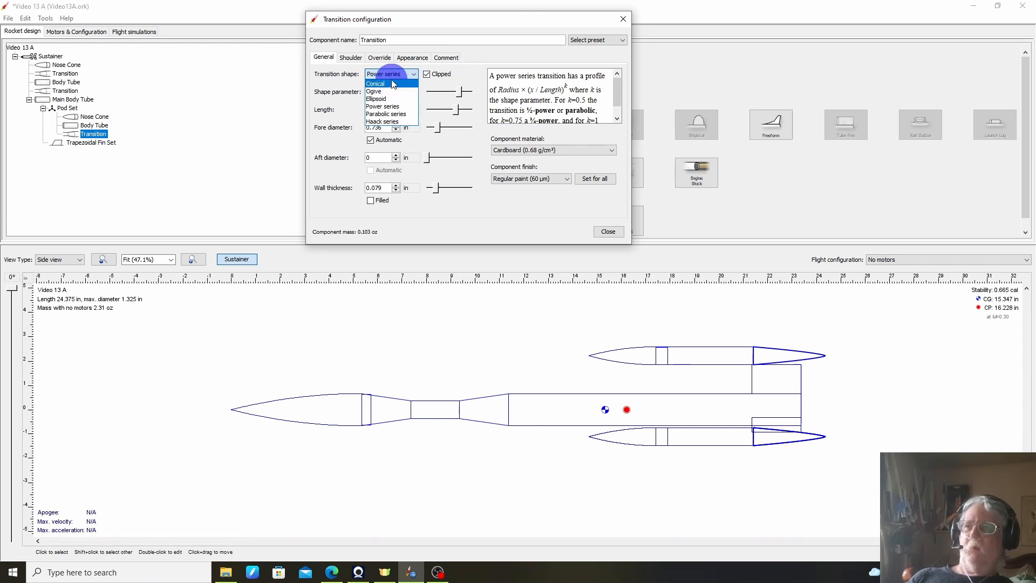
click(380, 91)
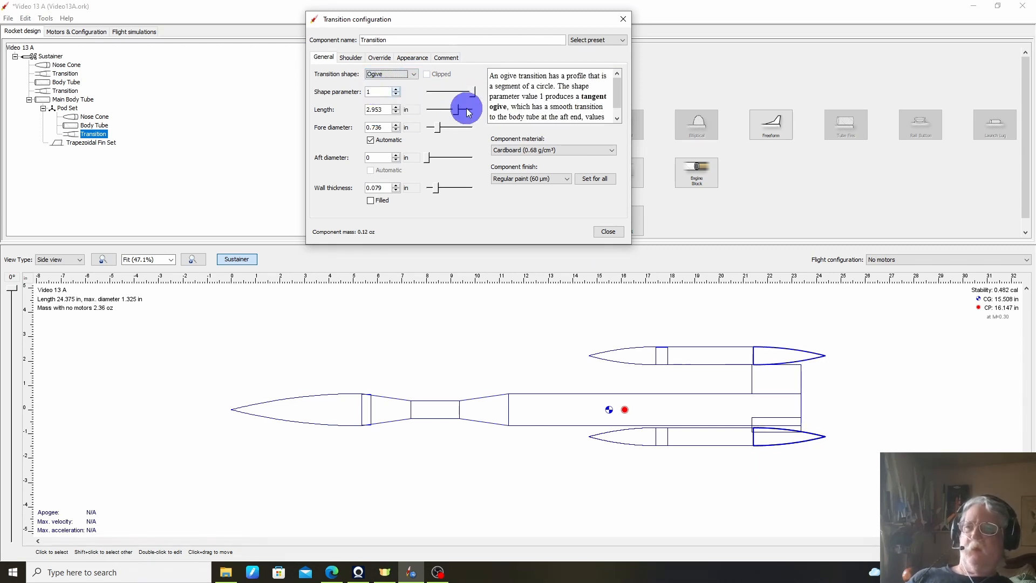
click(381, 110)
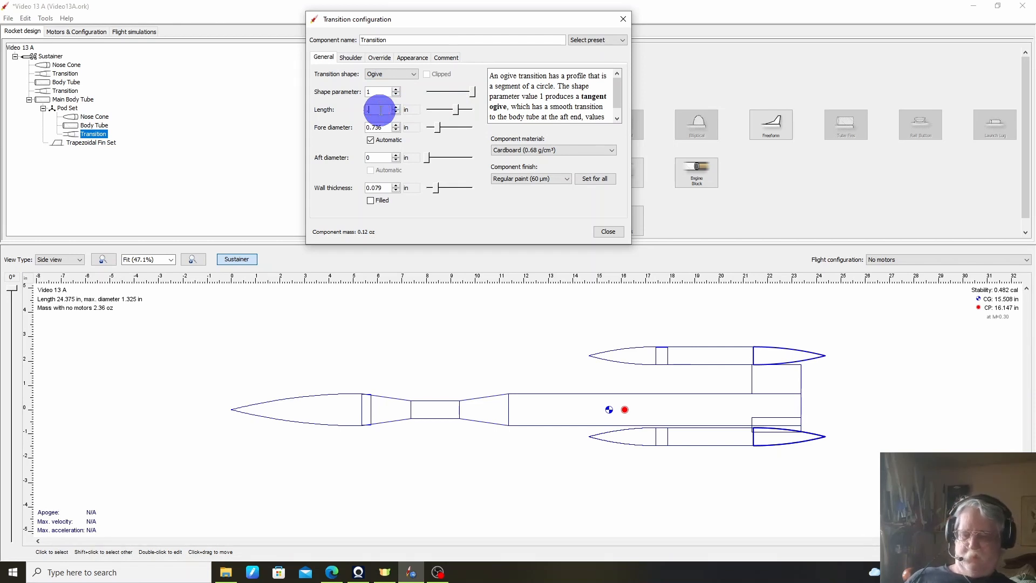
key(Return)
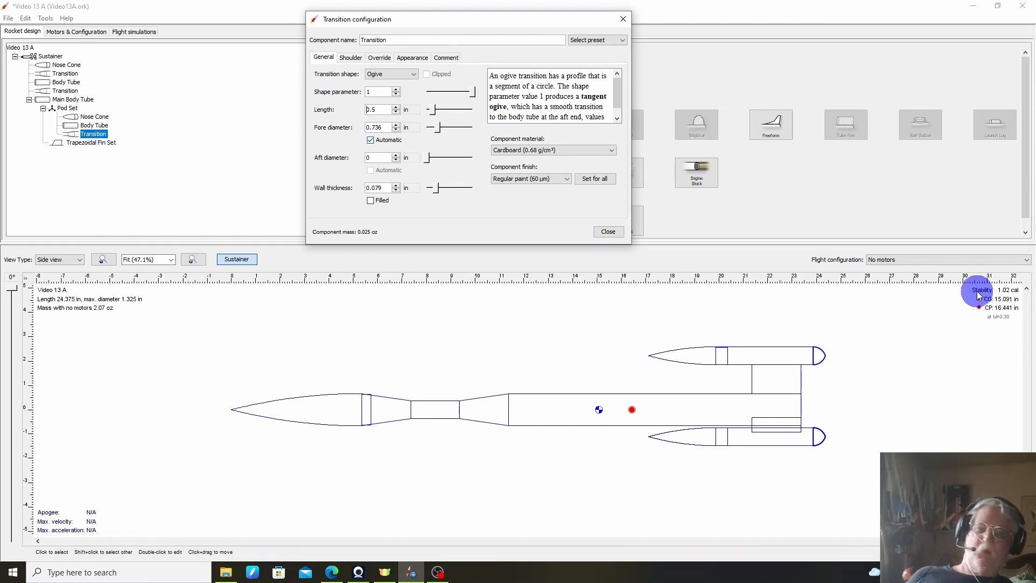
click(604, 231)
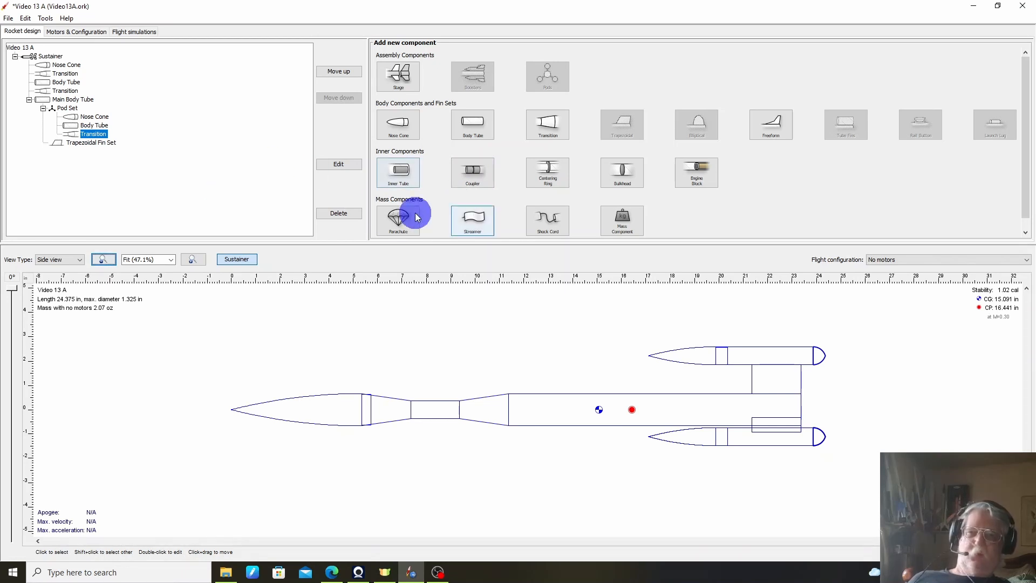
Add a trapezoidal fin set with 1 fin to the pod's body tube
click(103, 126)
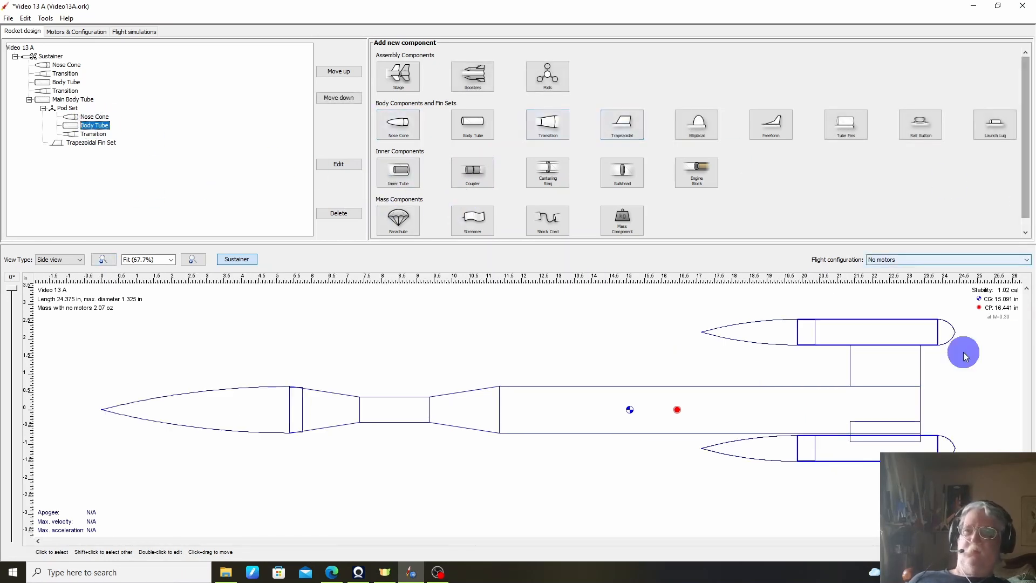
click(630, 128)
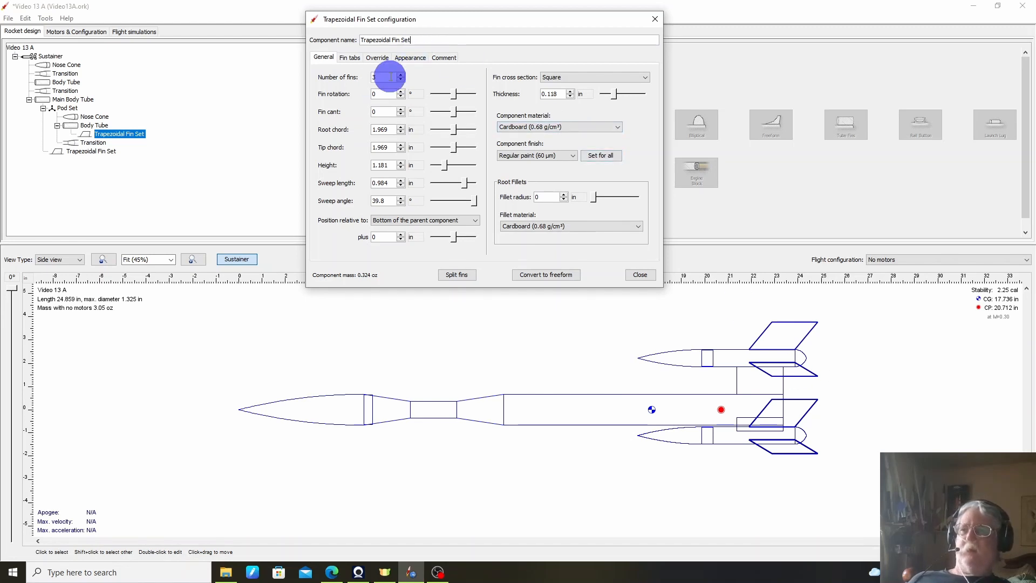
click(391, 77)
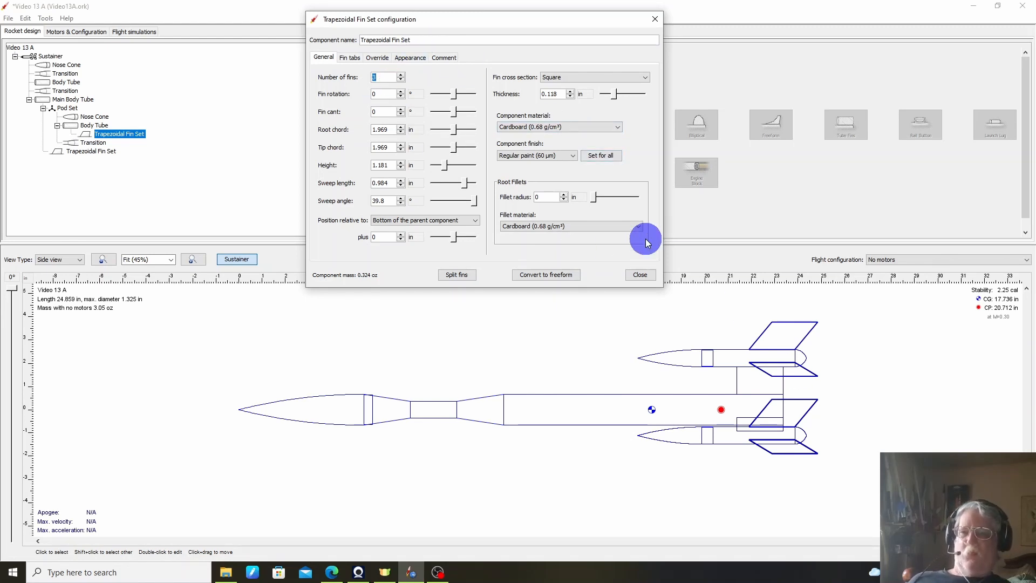
text(1)
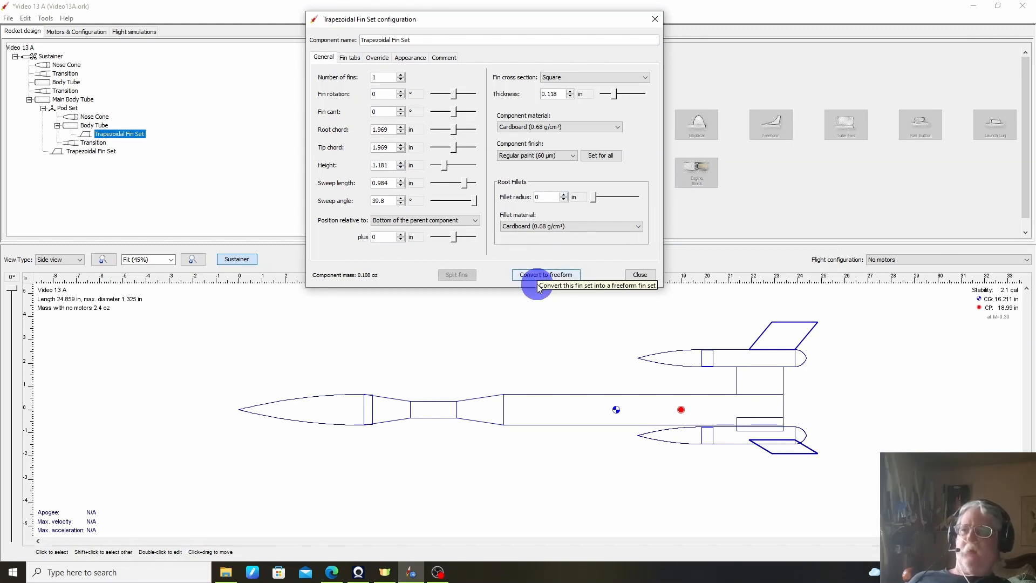
click(643, 274)
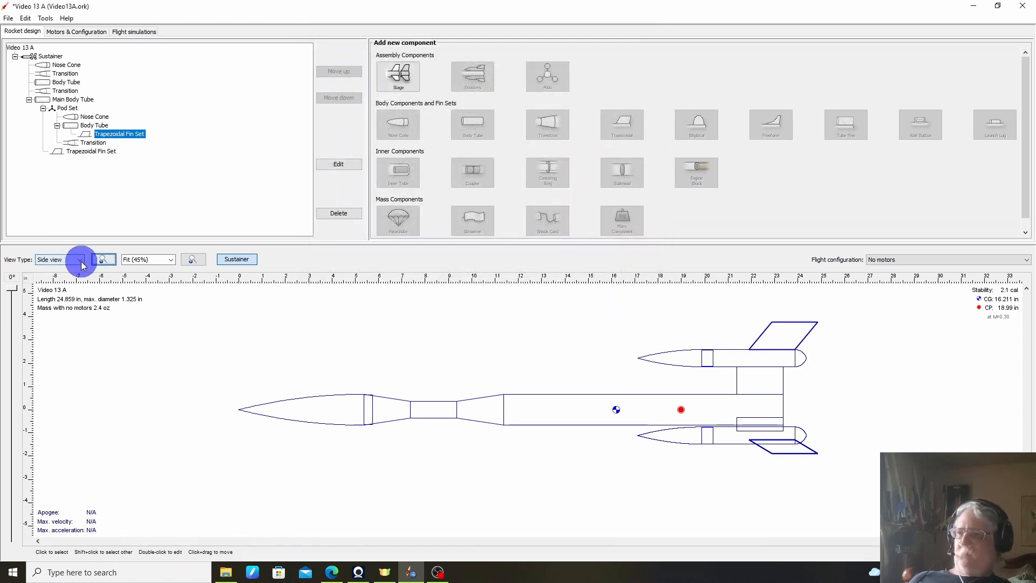
Check the direction of the pods' outer fins in Back view and return to Side view
click(80, 260)
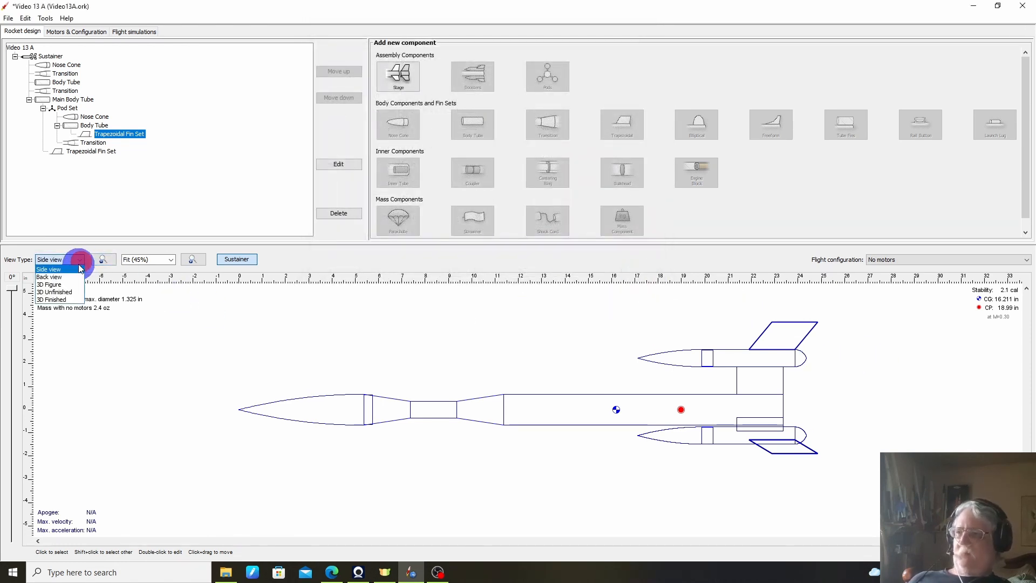
click(54, 277)
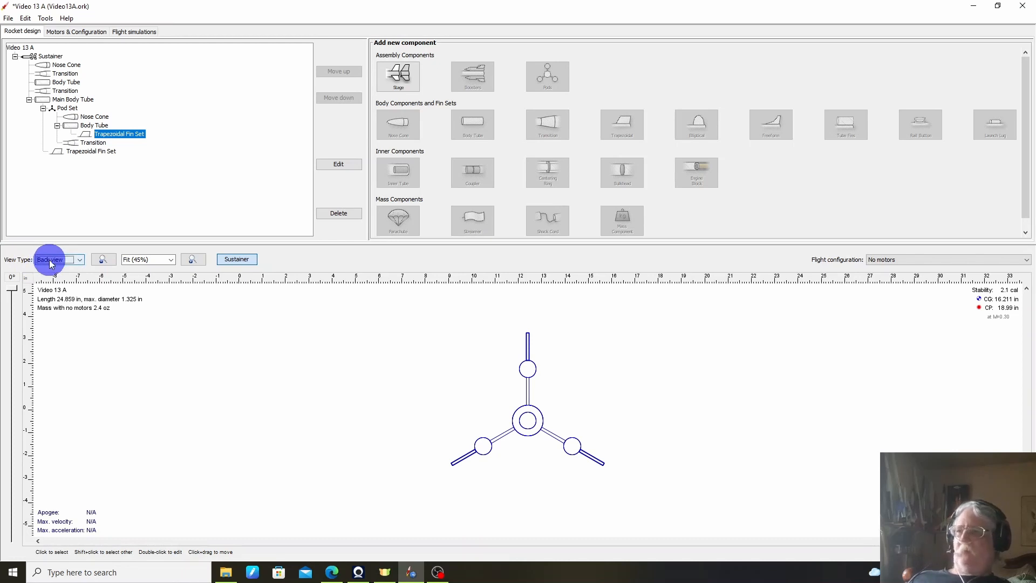
click(79, 262)
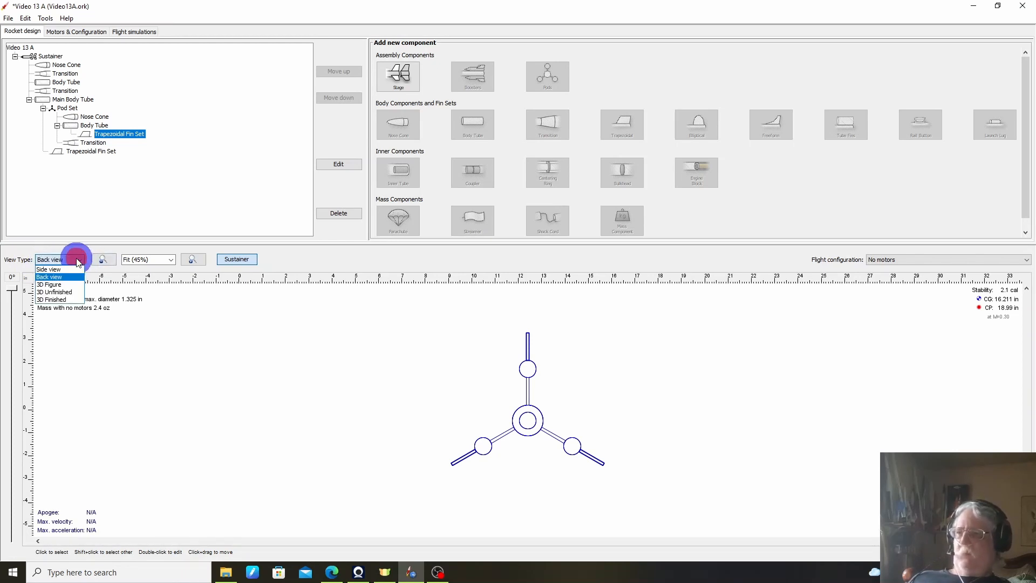
click(66, 268)
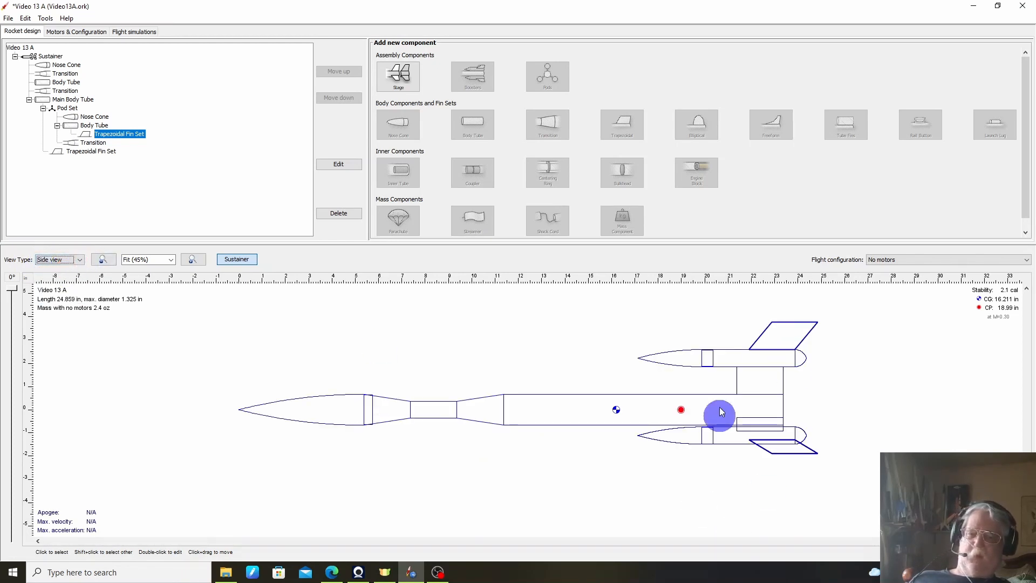